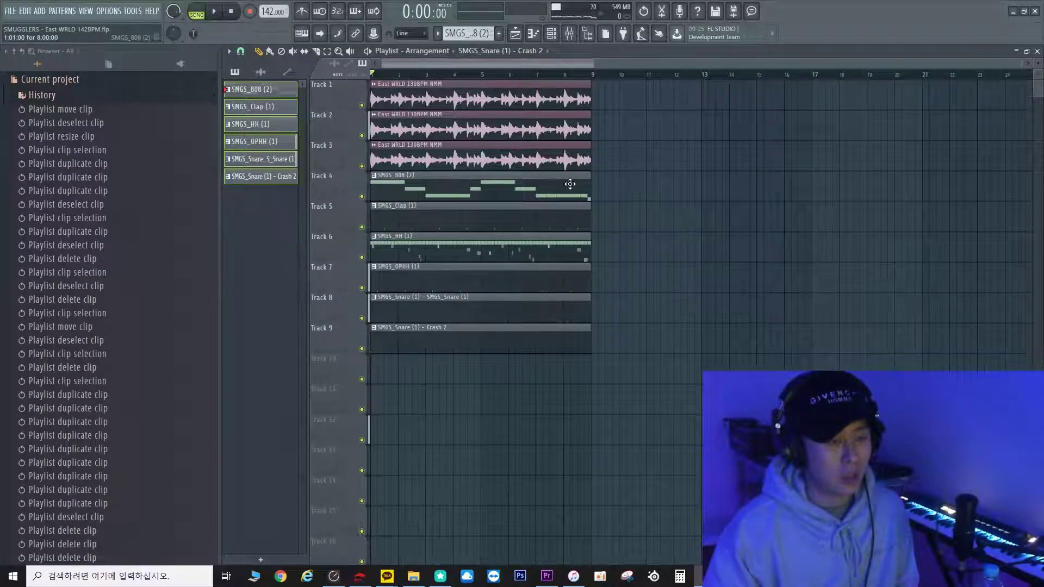
drag(643, 445, 355, 87)
key(ctrl+b)
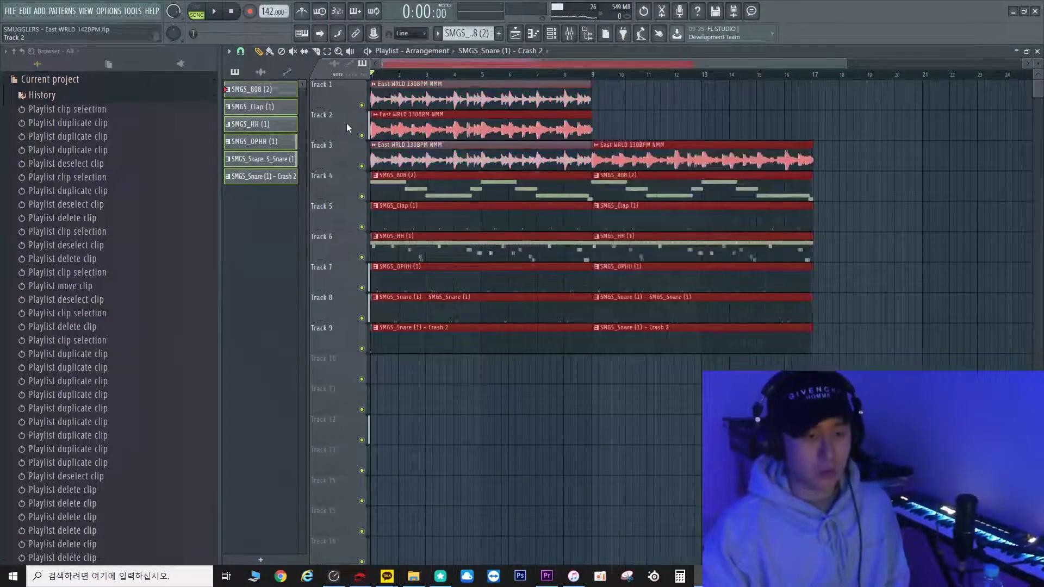
key(ctrl+z)
ctrl+click(700, 284)
Step: Duplicate the 8-bar block of clips on all nine tracks seven times in a row, filling bars 1 to 64, and clear the selection
drag(648, 415, 376, 81)
key(ctrl+b)
key(ctrl+b)
key(ctrl+b)
key(ctrl+b)
key(ctrl+b)
key(ctrl+b)
key(ctrl+b)
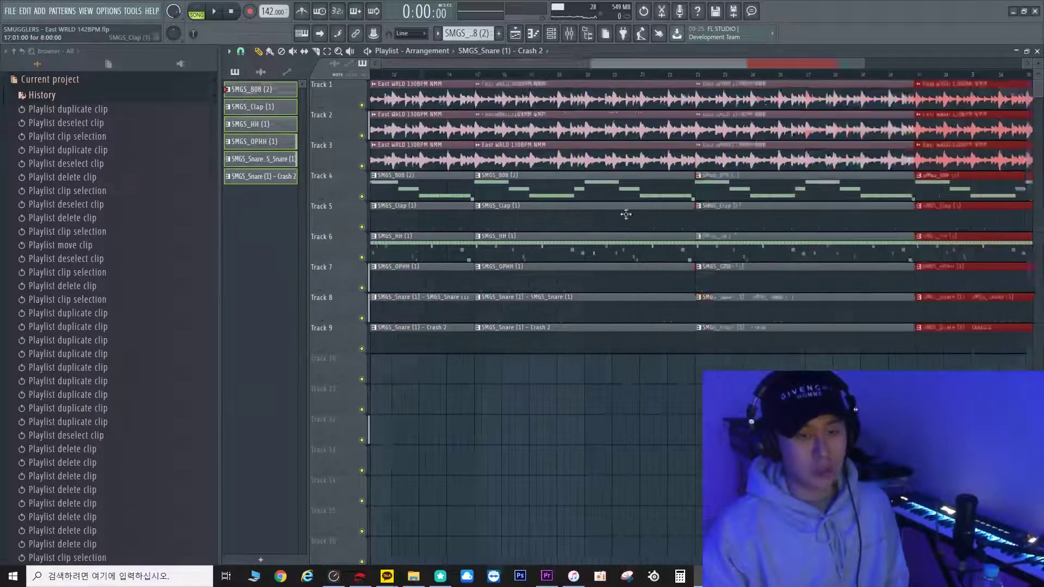
scroll(620, 227, down, 5)
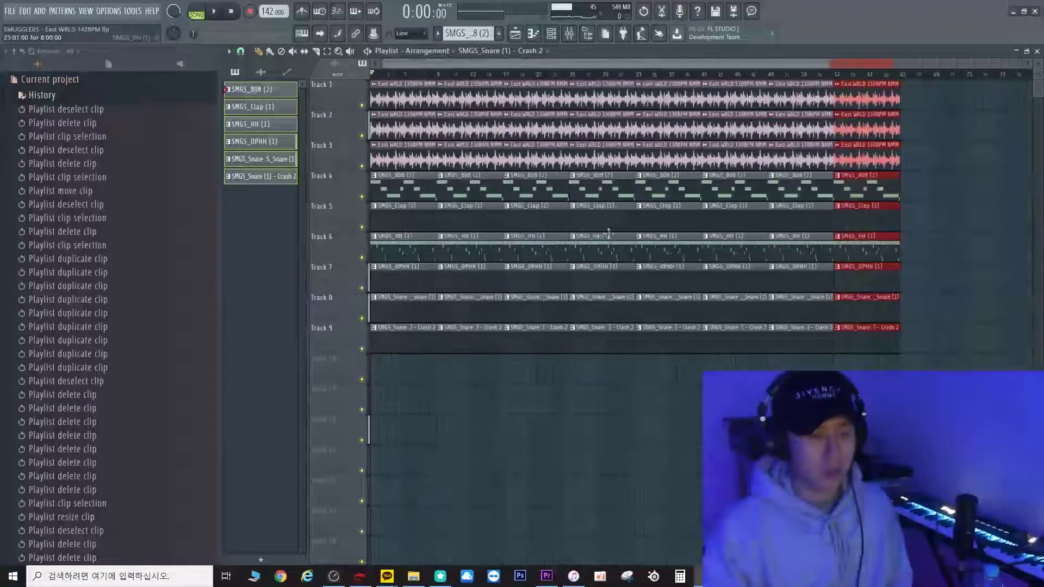
ctrl+click(462, 400)
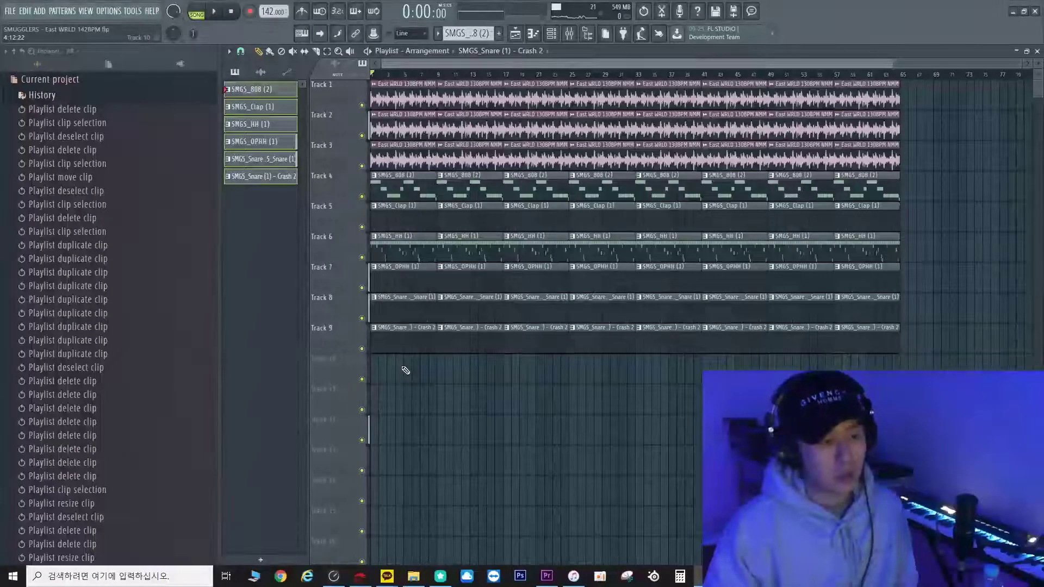
Step: Delete the clips on Tracks 2 to 9 in bars 1–8, leaving only the Track 1 sample as intro, and start playback
right_click(392, 122)
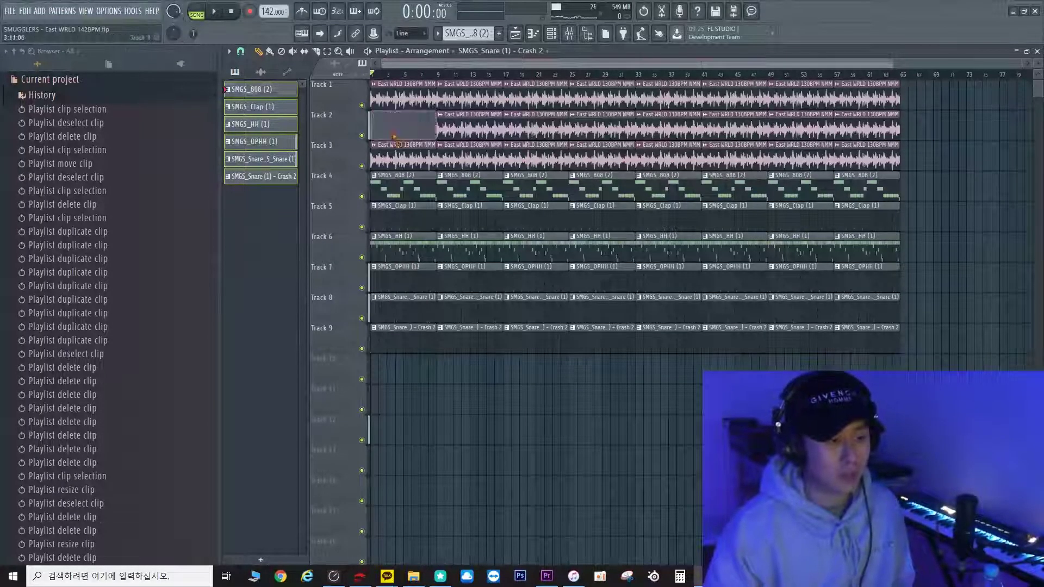
key(space)
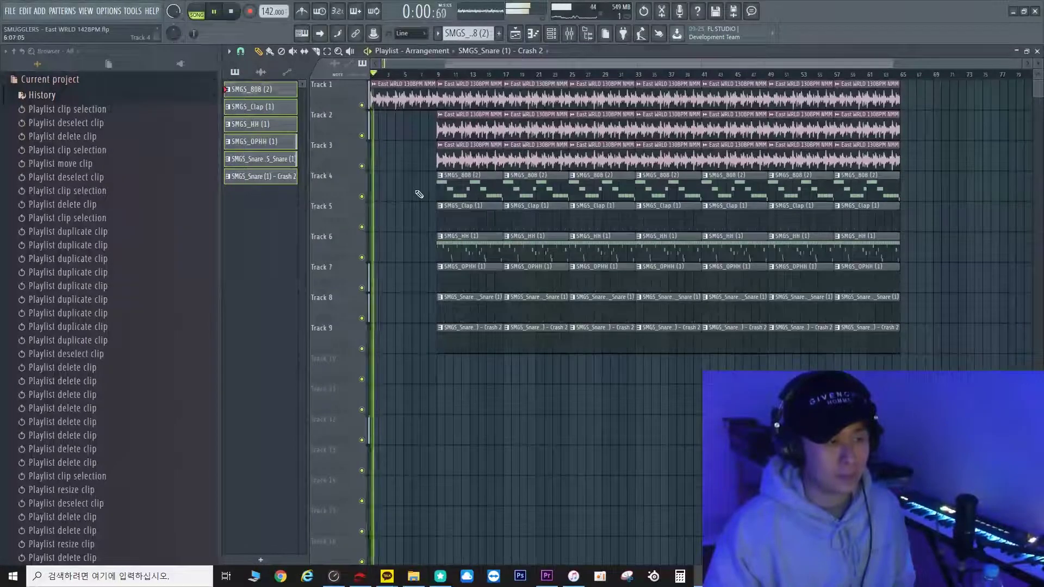
ctrl+scroll(418, 189, up, 3)
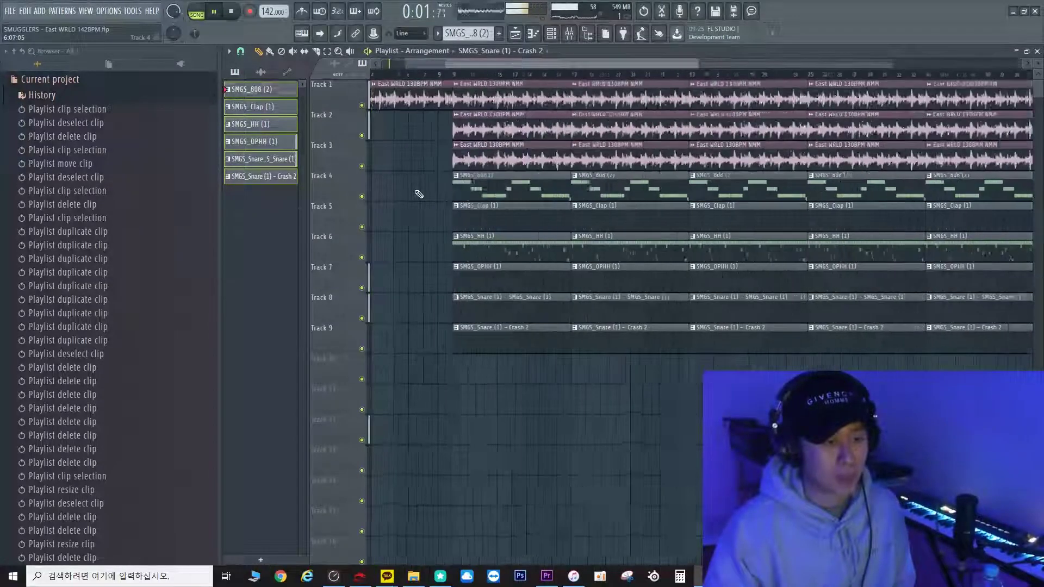
right_click(491, 104)
ctrl+scroll(486, 139, down, 3)
key(ctrl+z)
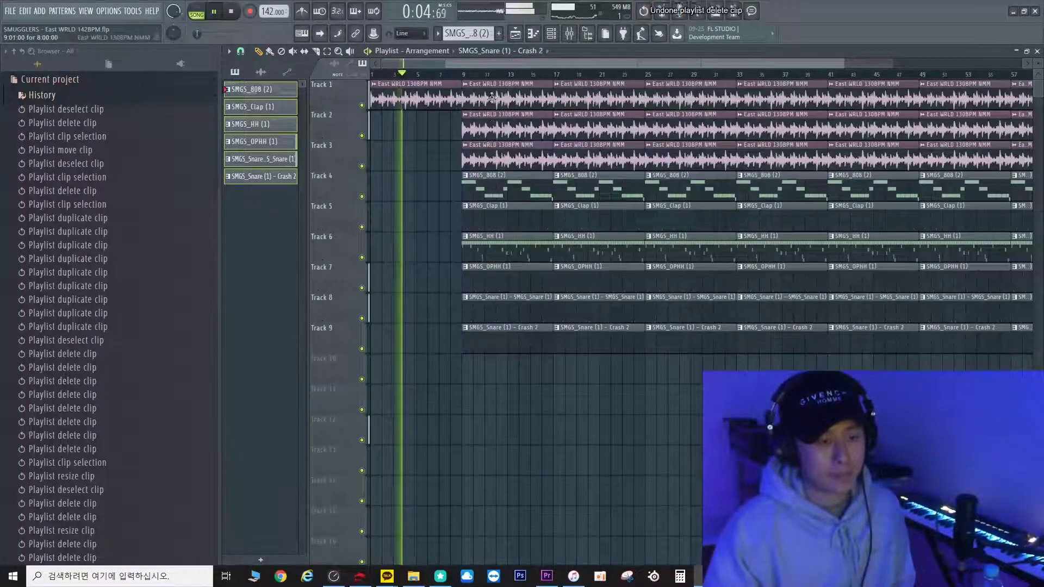
Step: Delete the surplus East WRLD sample clips, leaving only Track 2 in bars 9–16 and only Track 3 in bars 17–24
right_click(492, 98)
right_click(503, 158)
right_click(581, 130)
right_click(587, 101)
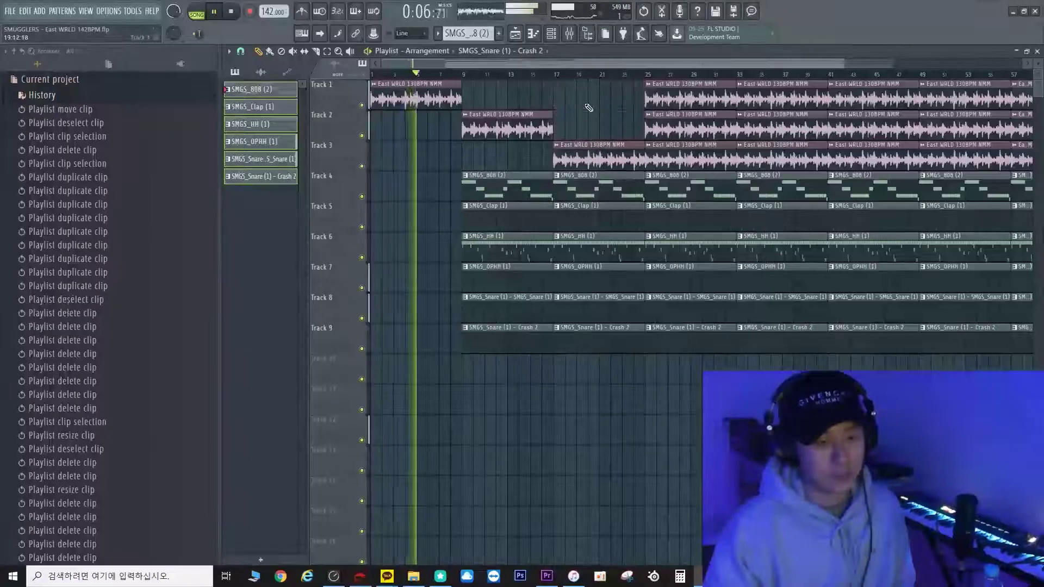
ctrl+scroll(589, 108, down, 2)
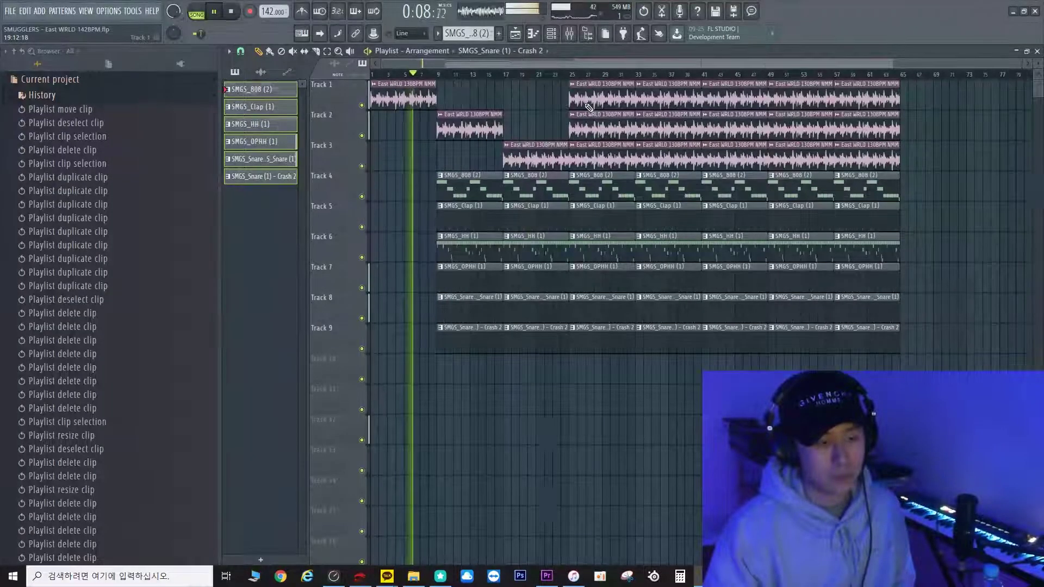
Step: Delete the sample clips on Tracks 2 and 3 in bars 25–40, leaving only Track 1 there
ctrl+scroll(589, 109, up, 2)
right_click(602, 144)
right_click(625, 131)
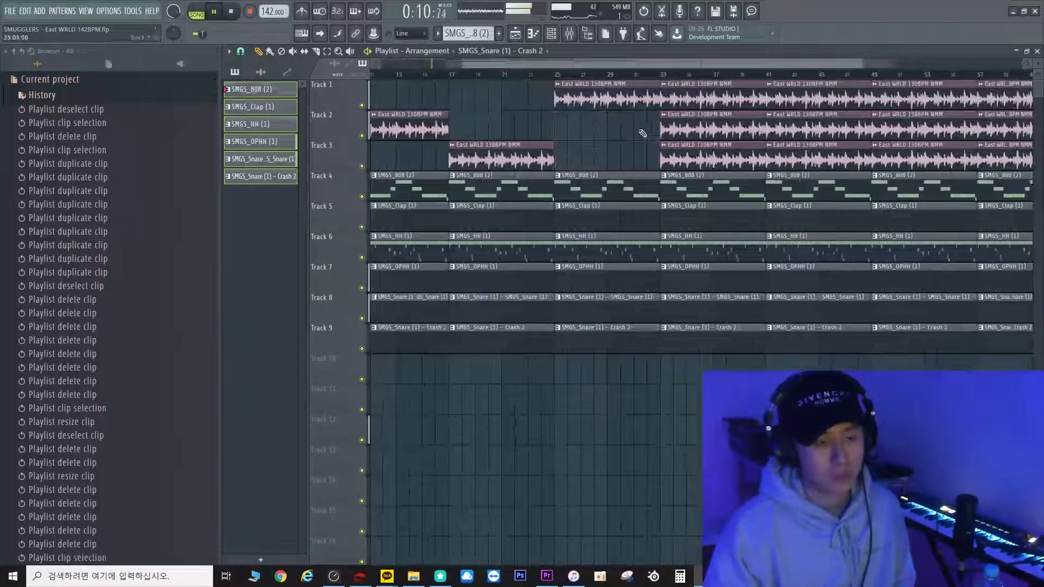
right_click(674, 131)
right_click(711, 158)
ctrl+scroll(701, 147, down, 2)
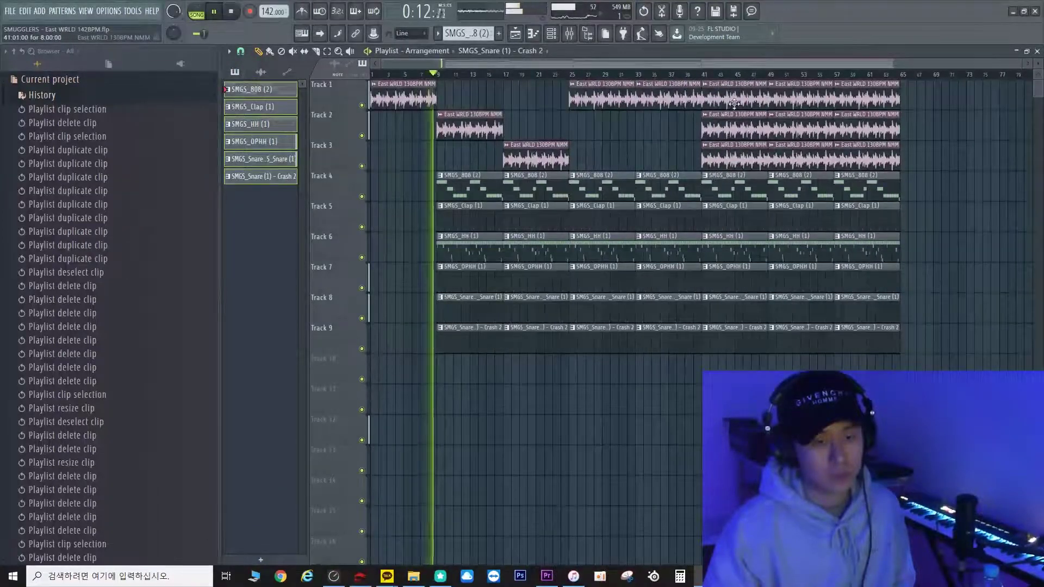
Step: Keep only the Track 2 sample in bars 41–48 and the Track 3 sample in bars 49–56, and delete every clip from bar 57 on
right_click(734, 158)
right_click(738, 98)
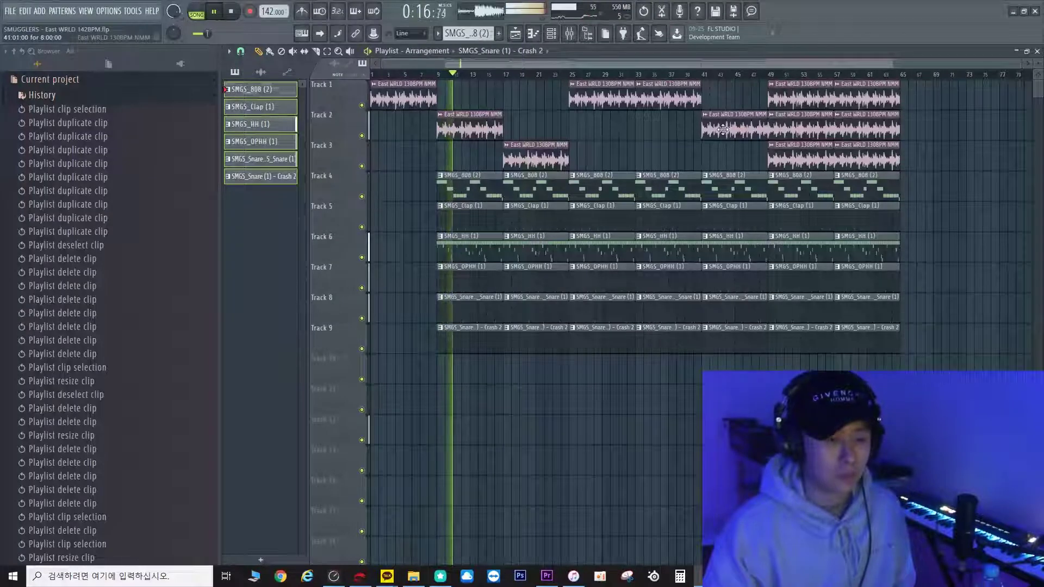
right_click(794, 129)
right_click(796, 101)
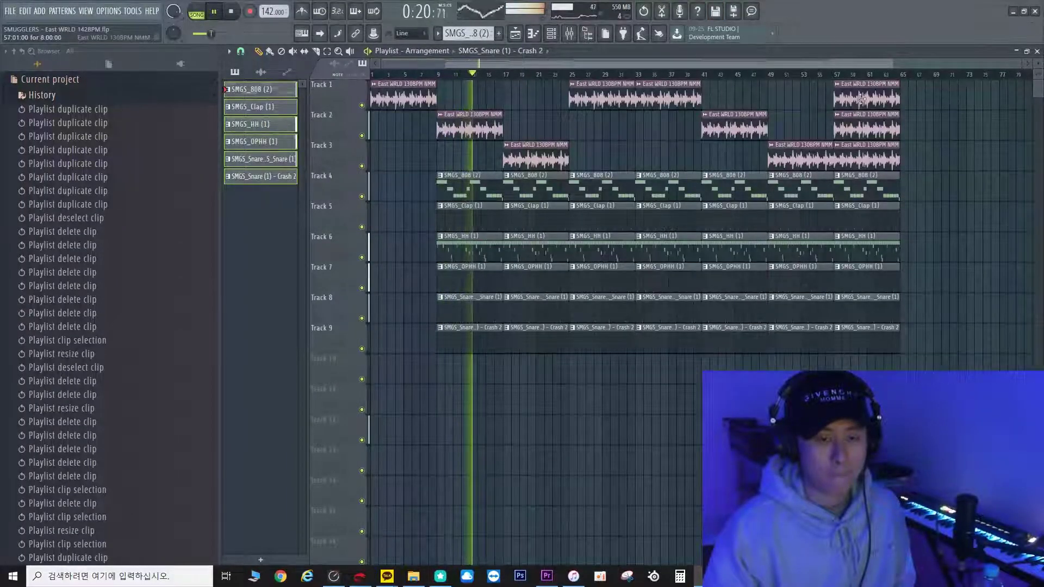
right_click(875, 89)
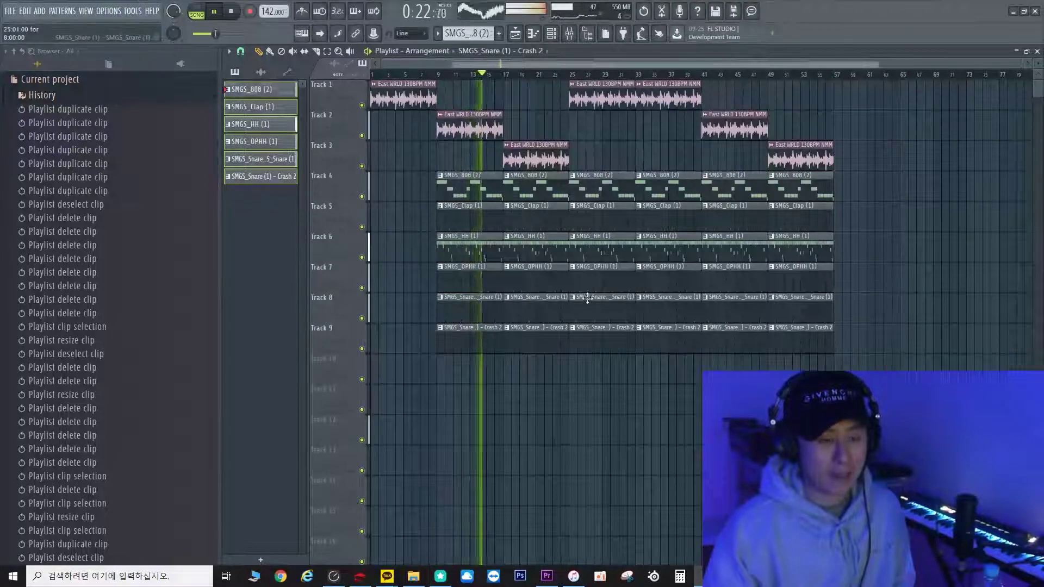
Step: Delete the 808 clip on Track 4 and the OPHH clip on Track 7 in bars 25–32
scroll(587, 298, up, 3)
scroll(566, 282, down, 3)
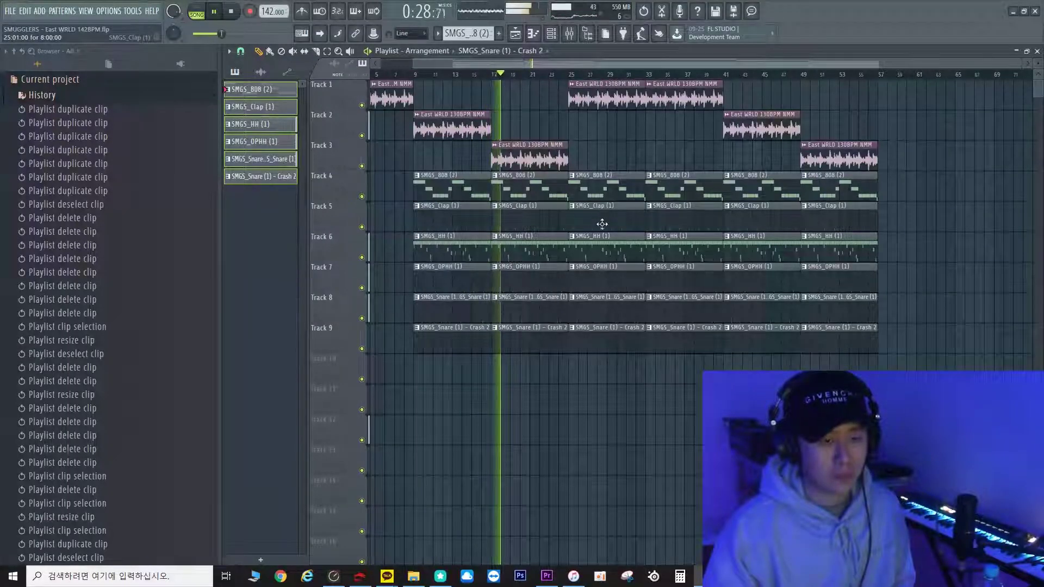
scroll(602, 224, up, 2)
right_click(576, 196)
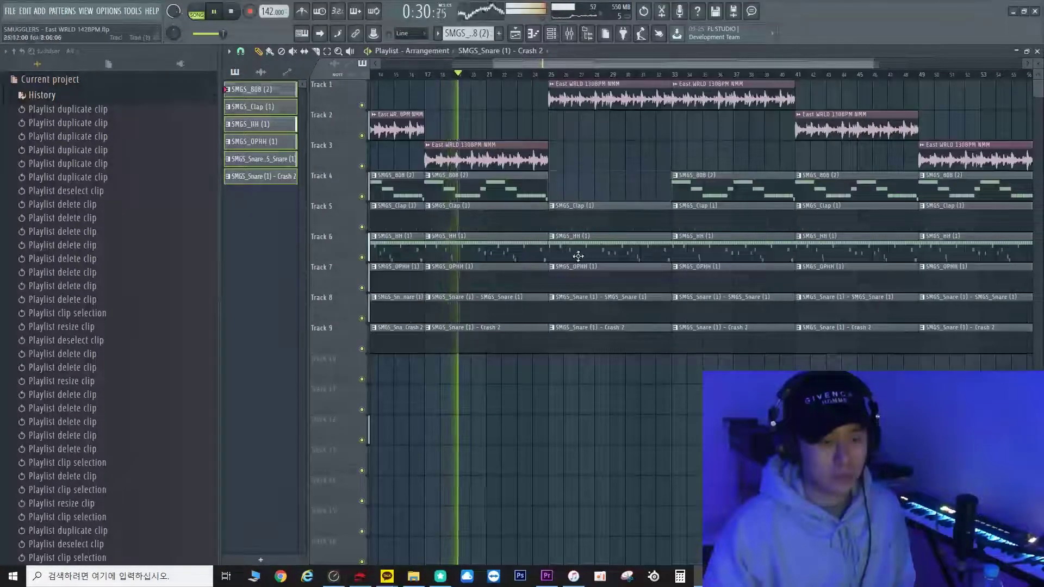
right_click(585, 284)
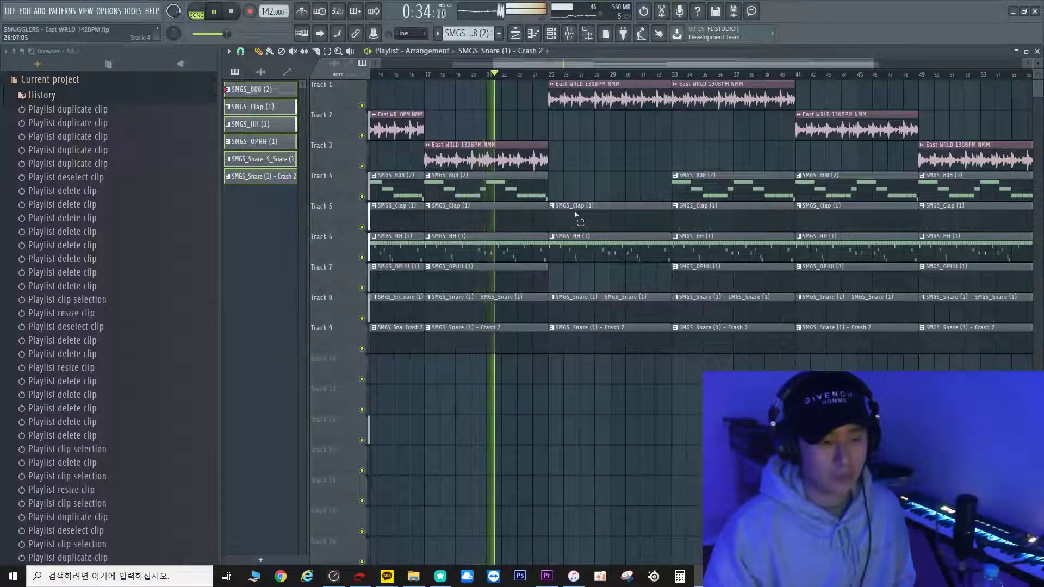
Step: Trim two bars off the start of the Clap and HH clips at bar 25 so they begin at bar 27, and deselect them
scroll(559, 225, up, 3)
mouse_move(575, 215)
mouse_down()
mouse_move(581, 243)
mouse_move(561, 219)
mouse_move(593, 220)
mouse_up()
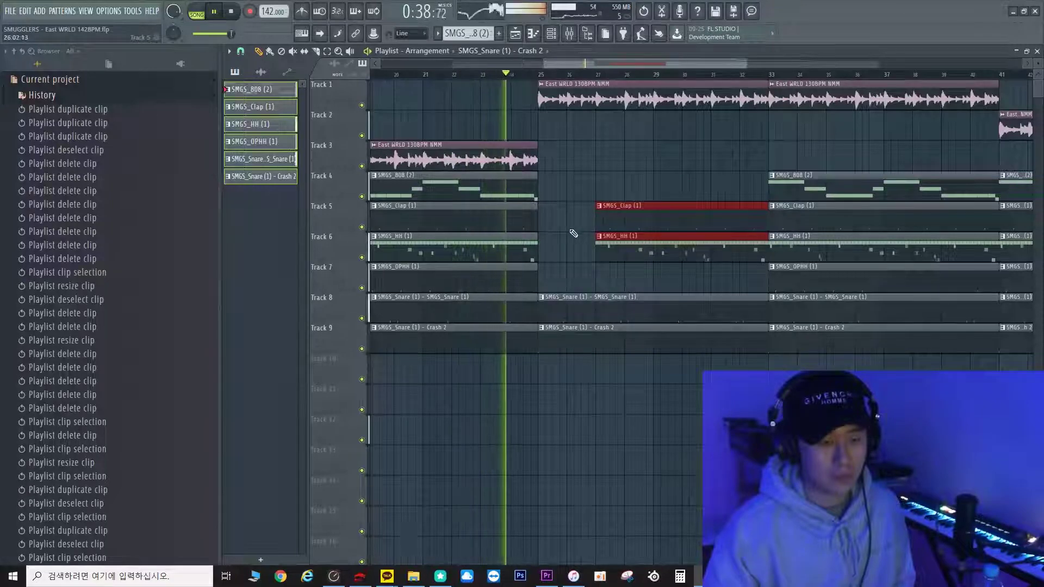
ctrl+click(573, 235)
Step: Delete the Crash 2 clip in bars 33–40 and shorten the Clap clip at bar 33 to four bars
scroll(574, 233, down, 3)
scroll(698, 228, up, 3)
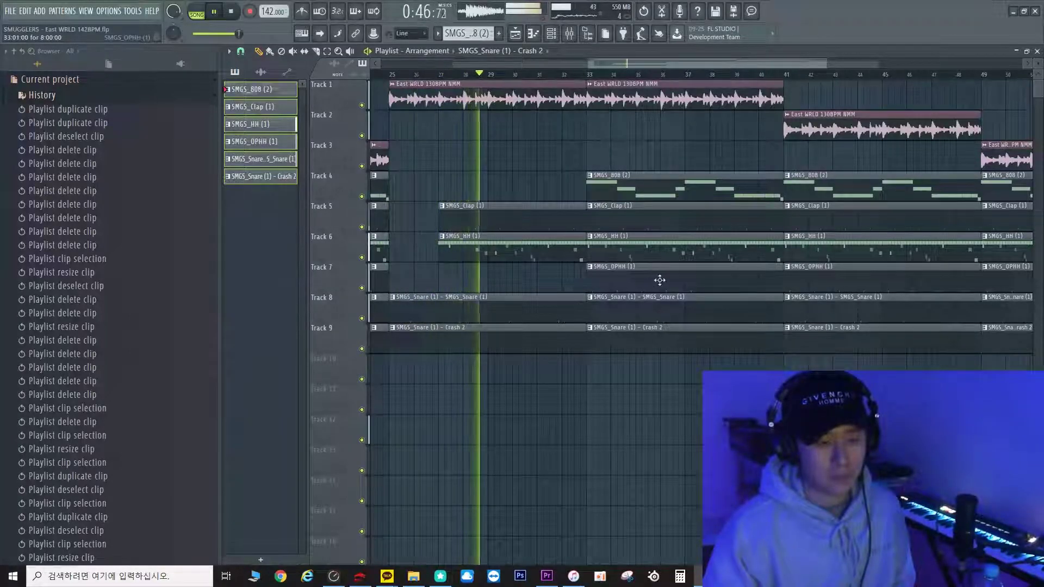
right_click(659, 331)
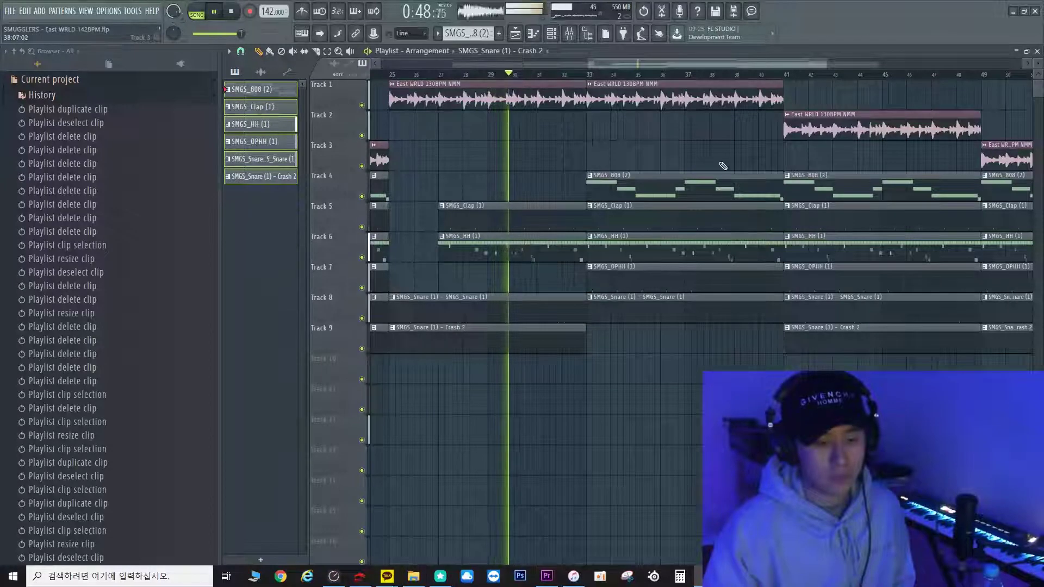
drag(783, 225, 683, 226)
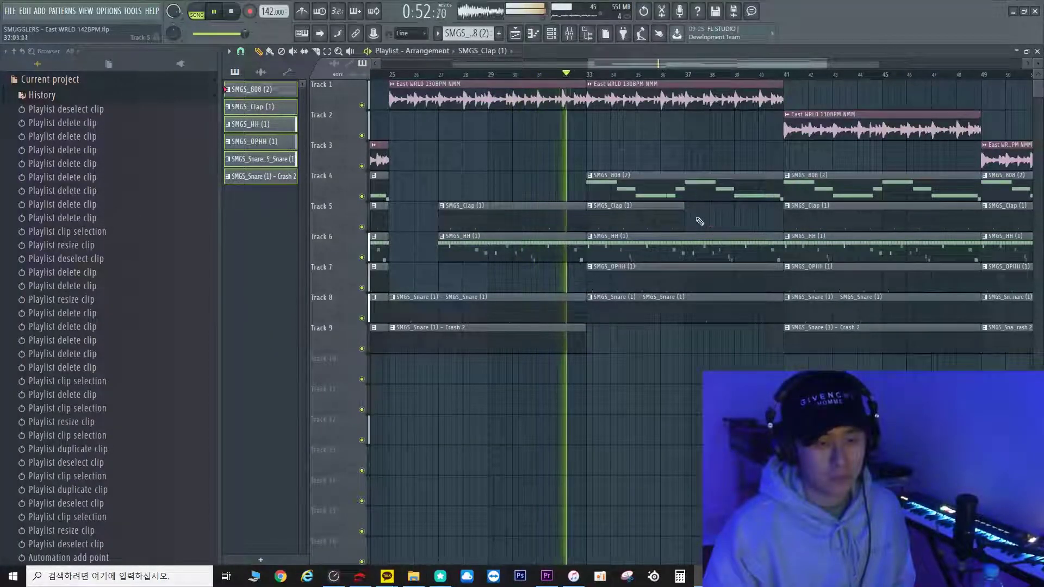
Step: Shorten the sample, 808 and HH clips at bar 33 to seven and a half bars, and the Snare and OPHH clips to six bars
scroll(712, 218, down, 3)
scroll(736, 222, up, 4)
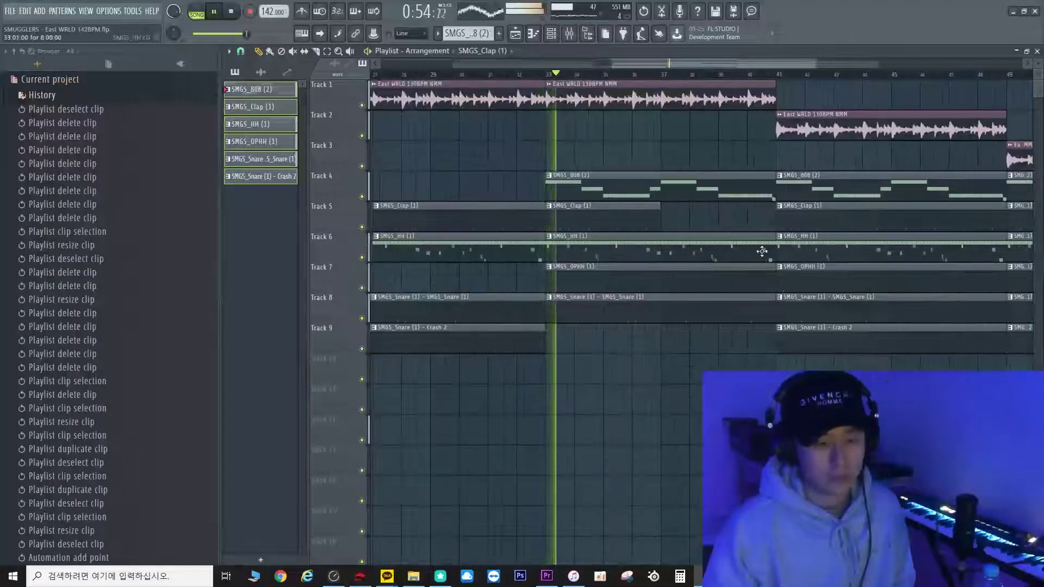
drag(745, 141, 731, 262)
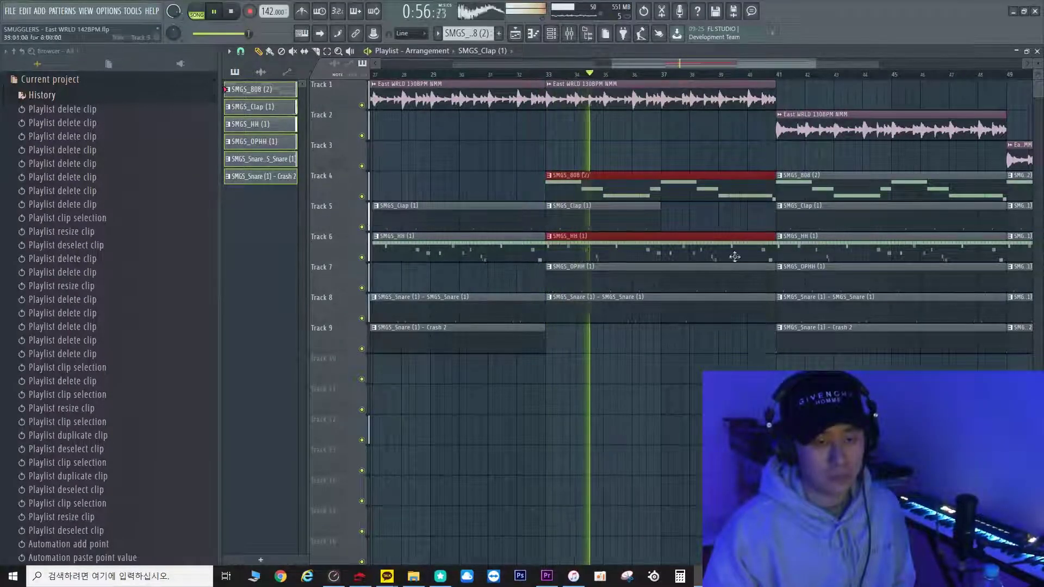
drag(753, 360, 743, 110)
scroll(784, 84, up, 2)
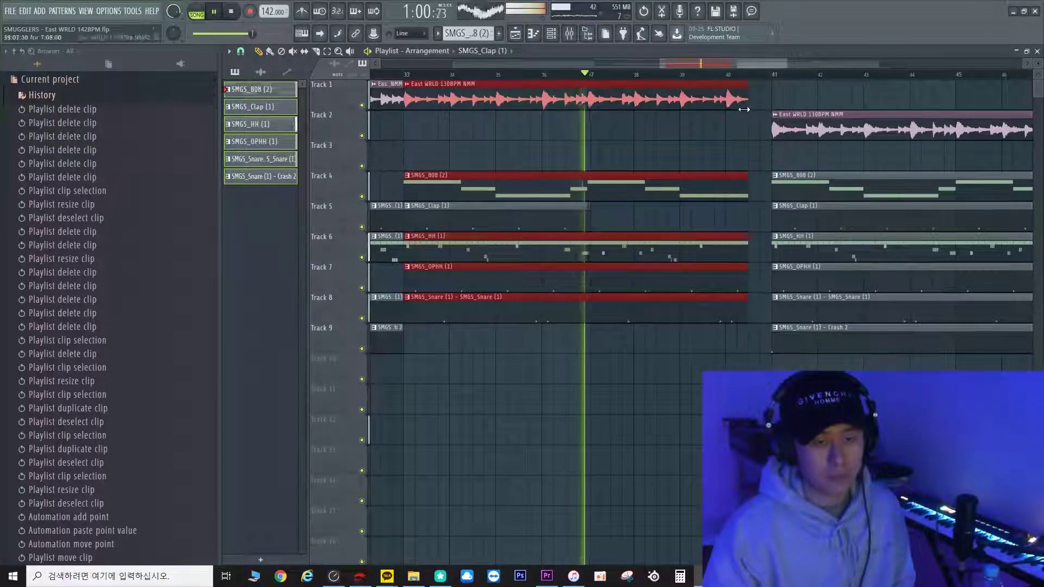
key(ctrl+d)
drag(743, 314, 675, 326)
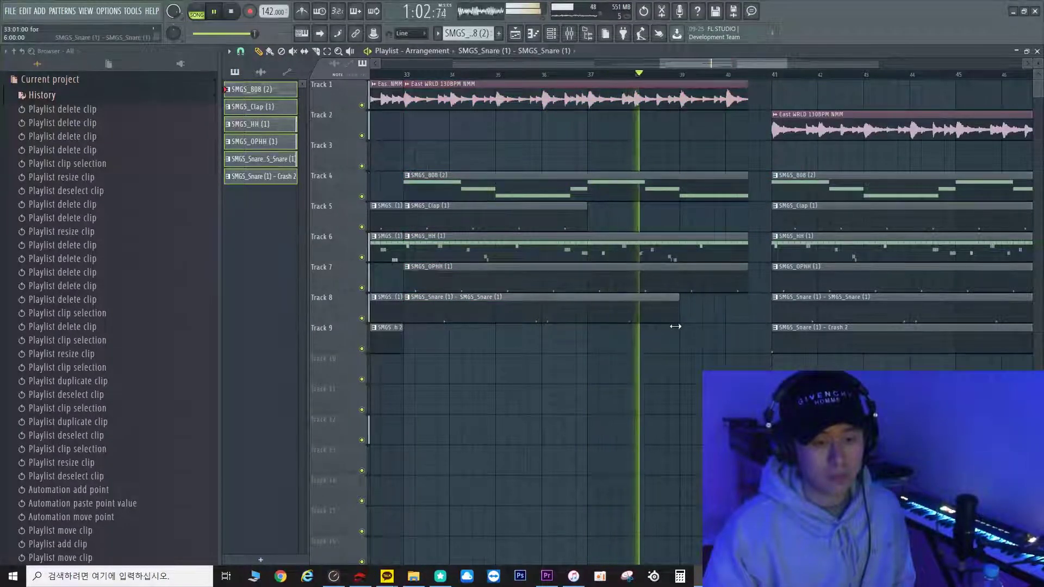
drag(746, 276, 675, 282)
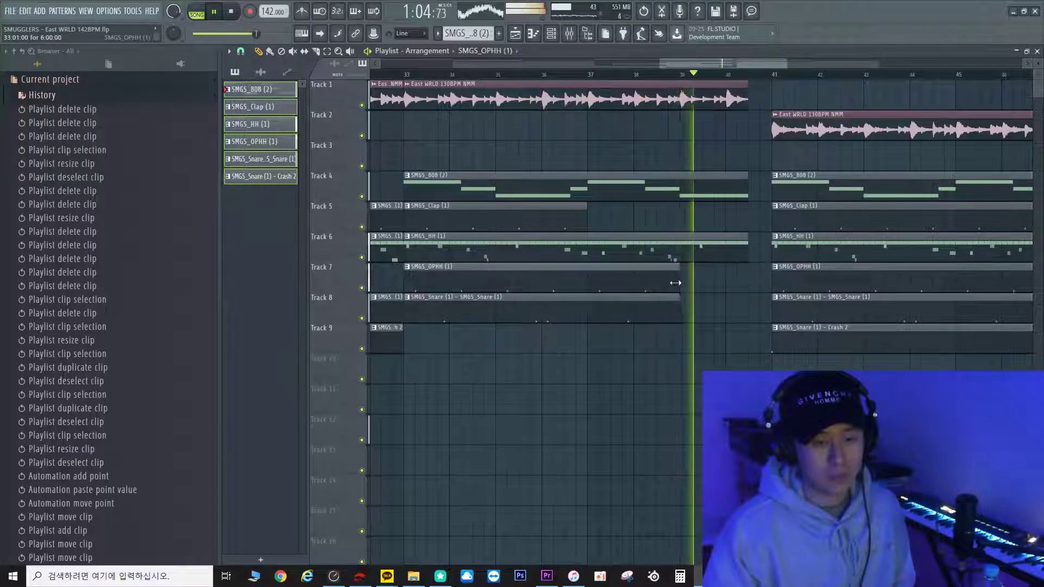
Step: Stop playback and duplicate all clips from bars 25–56 so the copy starts at bar 57
scroll(903, 296, down, 5)
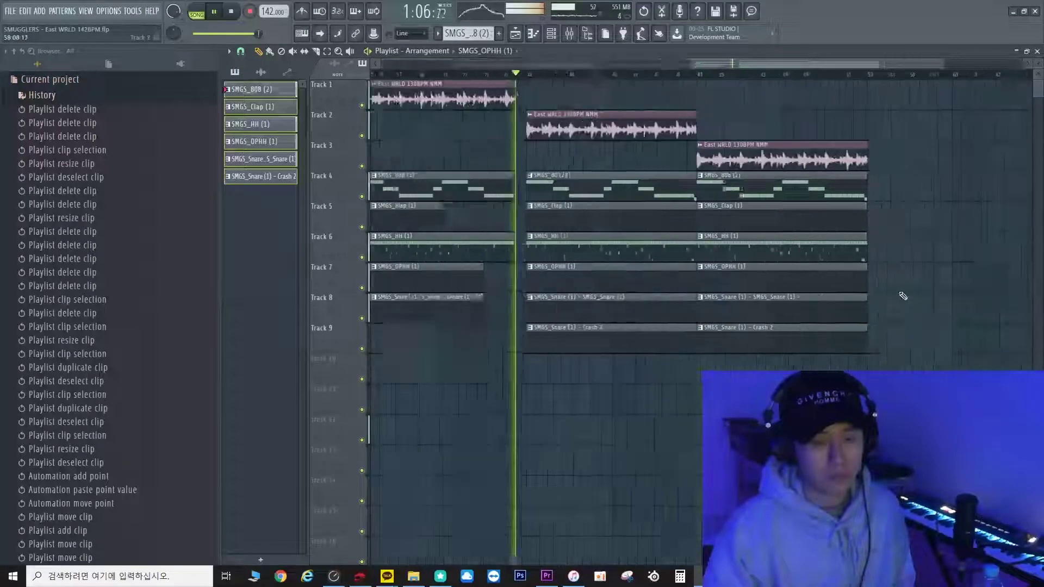
scroll(902, 296, up, 1)
scroll(659, 251, down, 6)
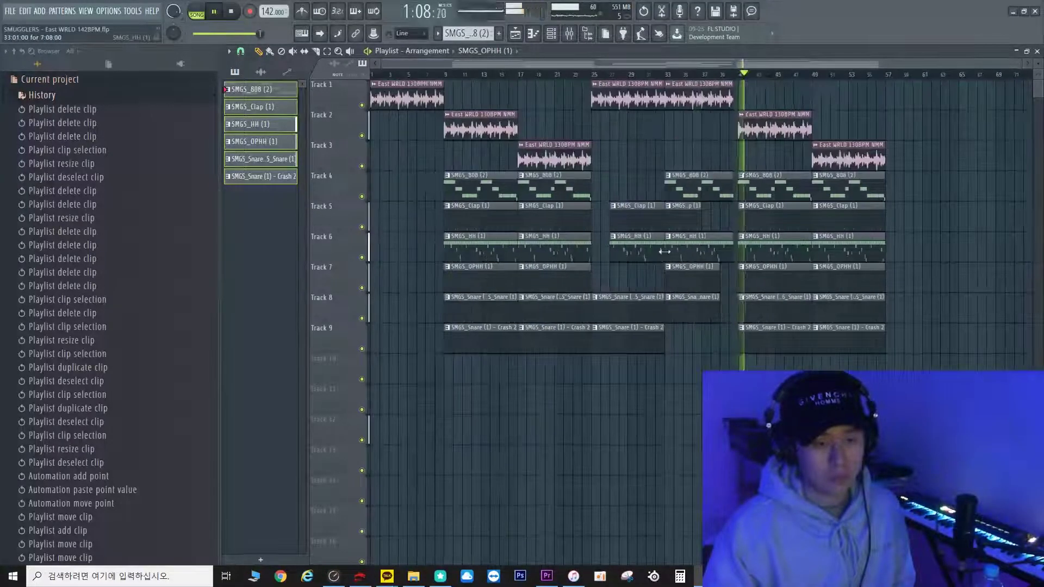
key(space)
drag(870, 383, 611, 96)
key(ctrl+b)
scroll(945, 292, down, 2)
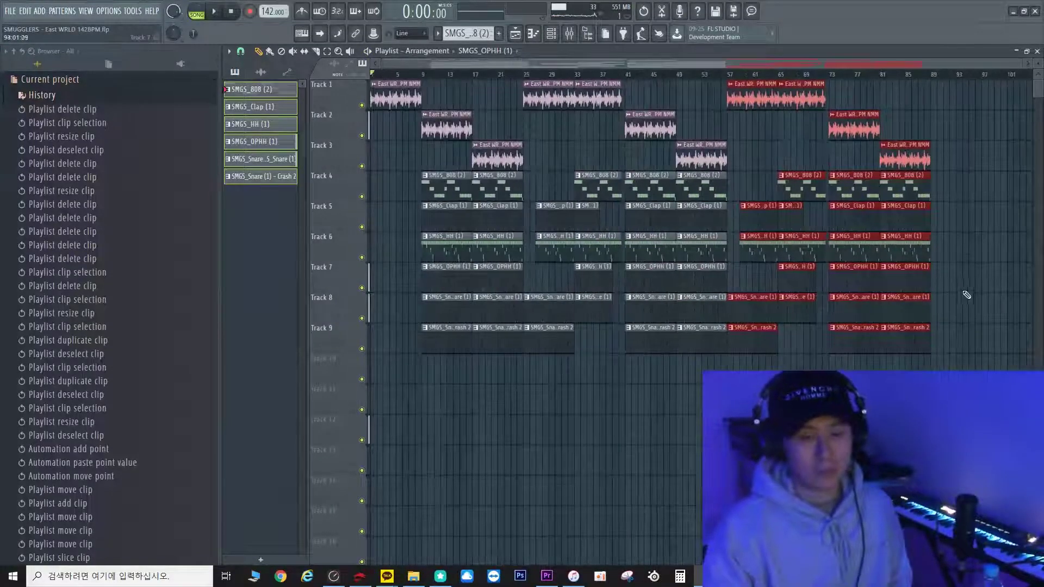
Step: Duplicate the clips of bars 73–88 once more so they repeat from bar 89, and clear the selection
drag(971, 380, 854, 83)
key(ctrl+b)
key(ctrl+d)
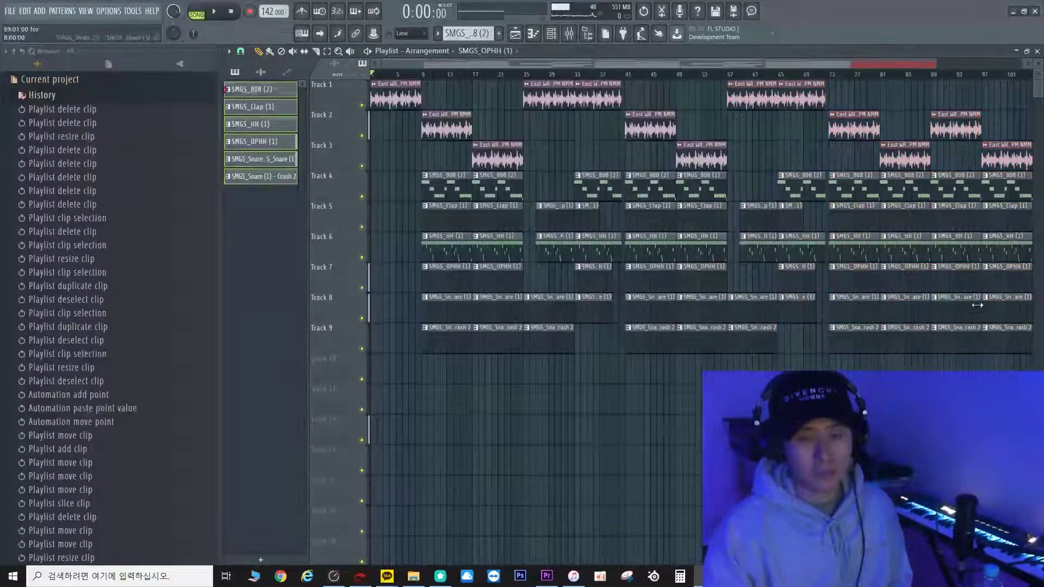
Step: Trim two bars off the start of the 808 and drum clips on Tracks 4–9 at bar 89 so they begin at bar 91
scroll(977, 305, up, 3)
drag(916, 147, 952, 371)
scroll(915, 242, up, 3)
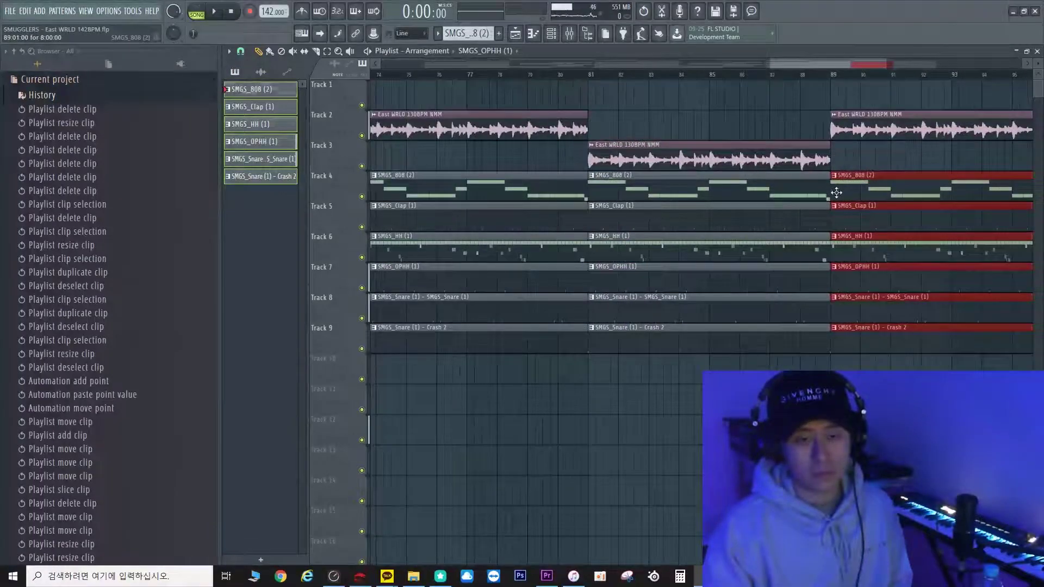
drag(836, 192, 898, 188)
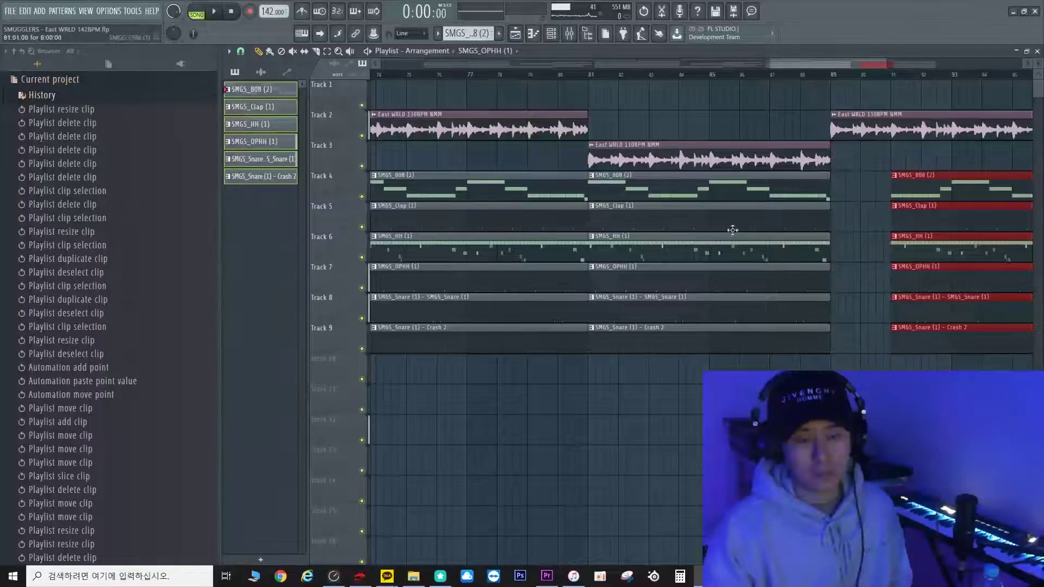
Step: Play the arrangement from the beginning to review the intro and the first drum entry
scroll(733, 230, down, 5)
key(space)
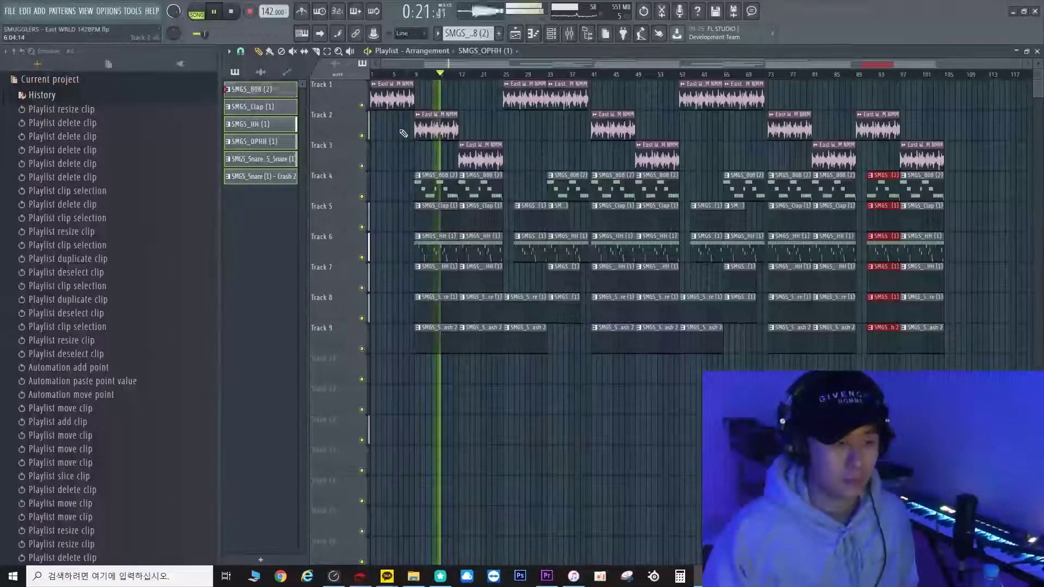
scroll(407, 128, up, 5)
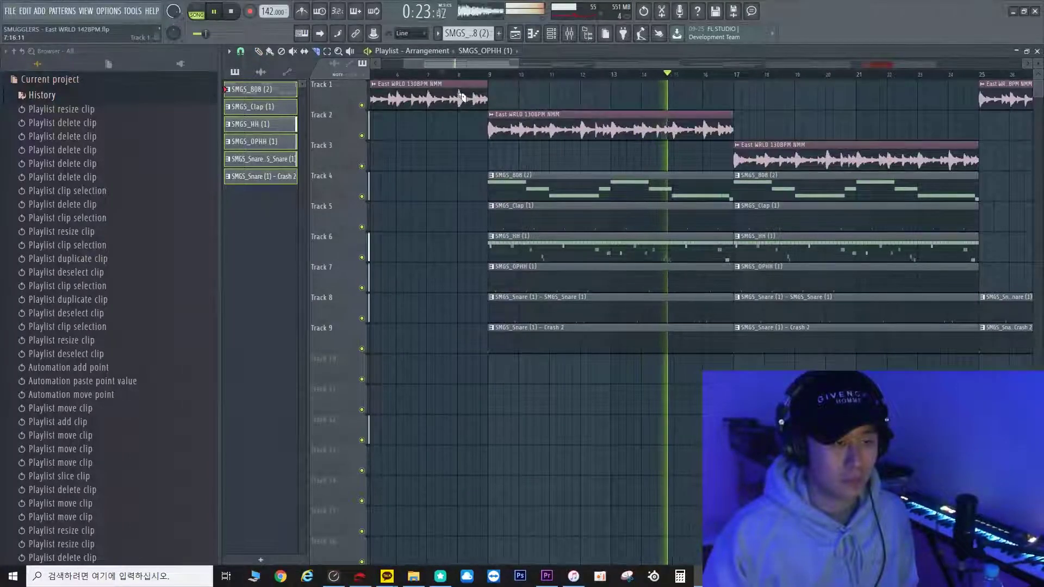
Step: Slice the first sample clip on Track 1 at bar 8 and delete the piece after the cut
drag(462, 97, 463, 115)
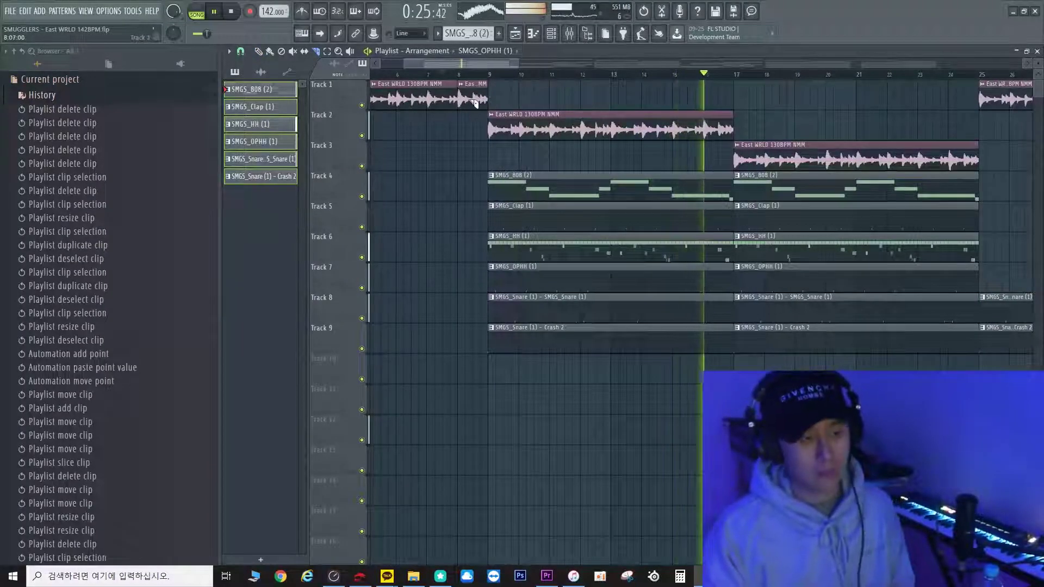
right_click(474, 102)
scroll(488, 125, down, 5)
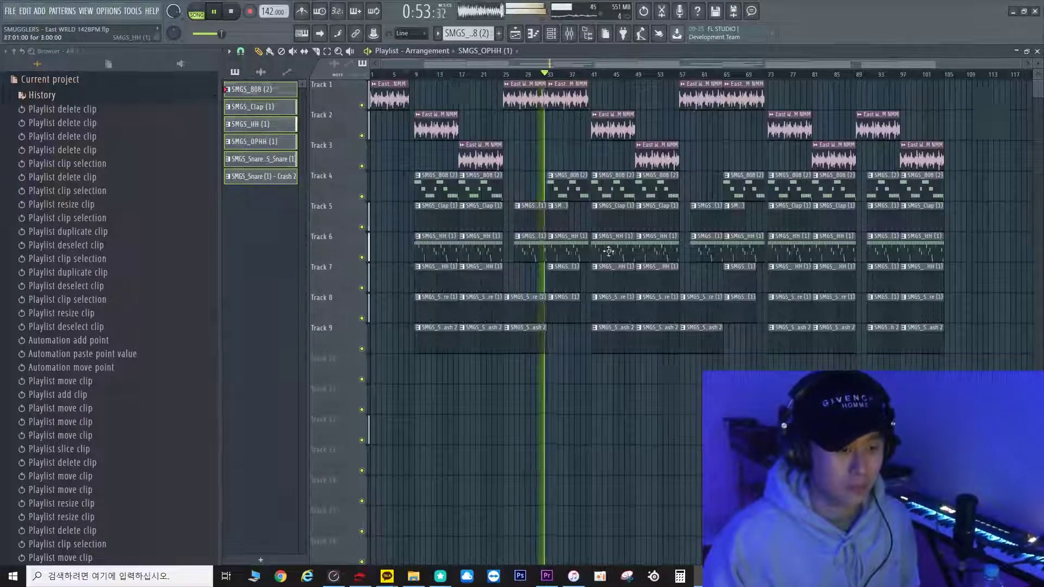
Step: Create an automation clip for the Master track's volume fader in the mixer and return to the playlist
scroll(598, 243, up, 4)
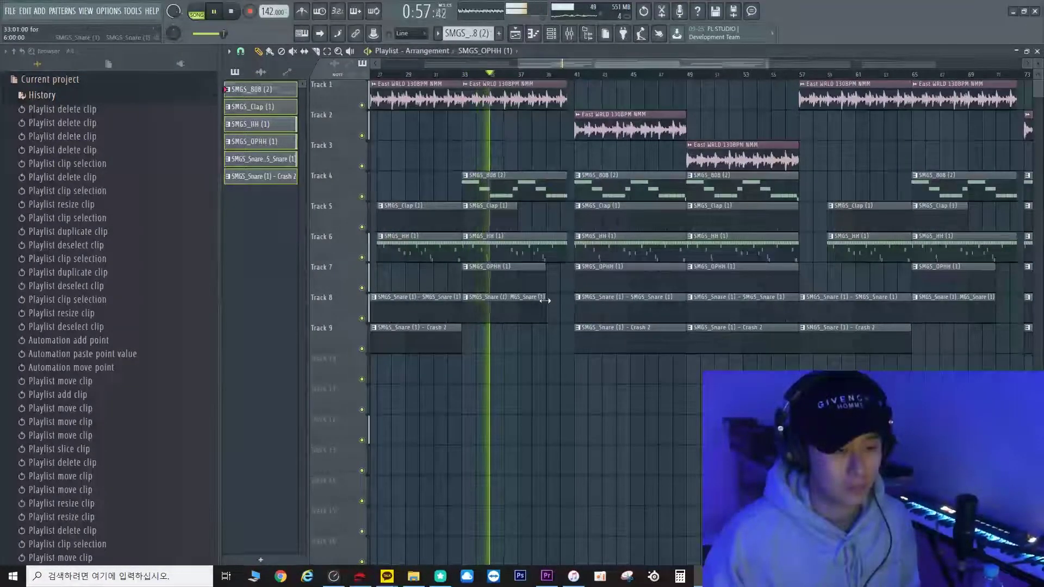
scroll(545, 300, down, 1)
scroll(545, 298, down, 3)
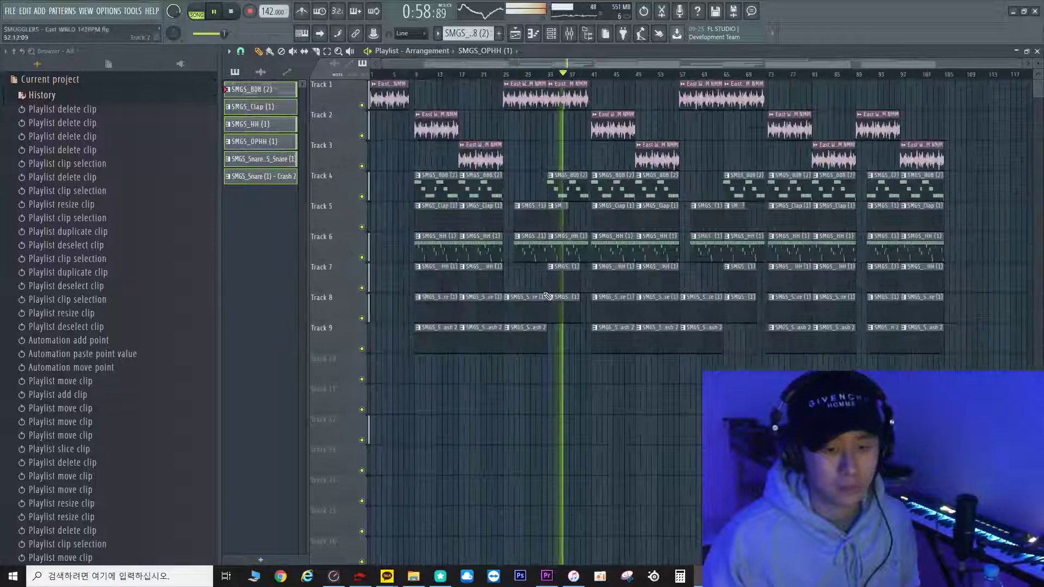
click(568, 35)
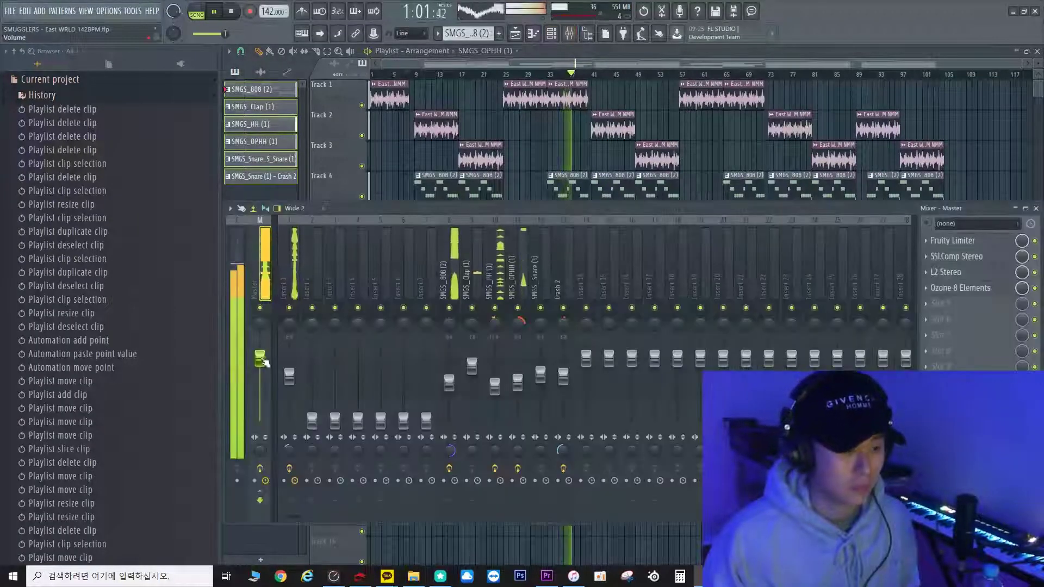
right_click(260, 358)
click(319, 430)
key(F9)
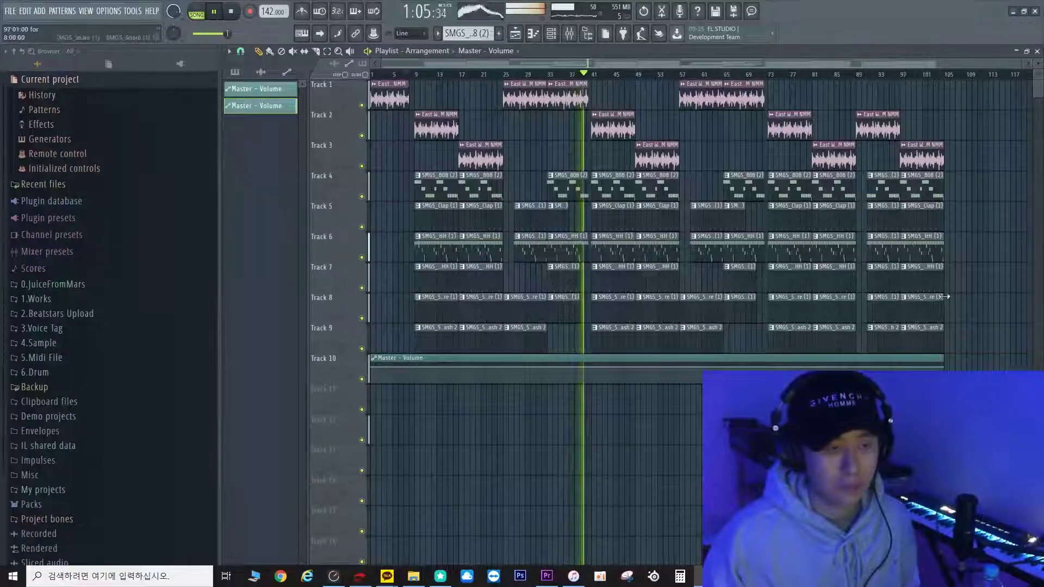
Step: Add a point at bar 89 in the Master volume automation, lower the end point at bar 105 for a fade-out, and move the clip to Track 11
scroll(968, 332, up, 2)
scroll(972, 354, up, 2)
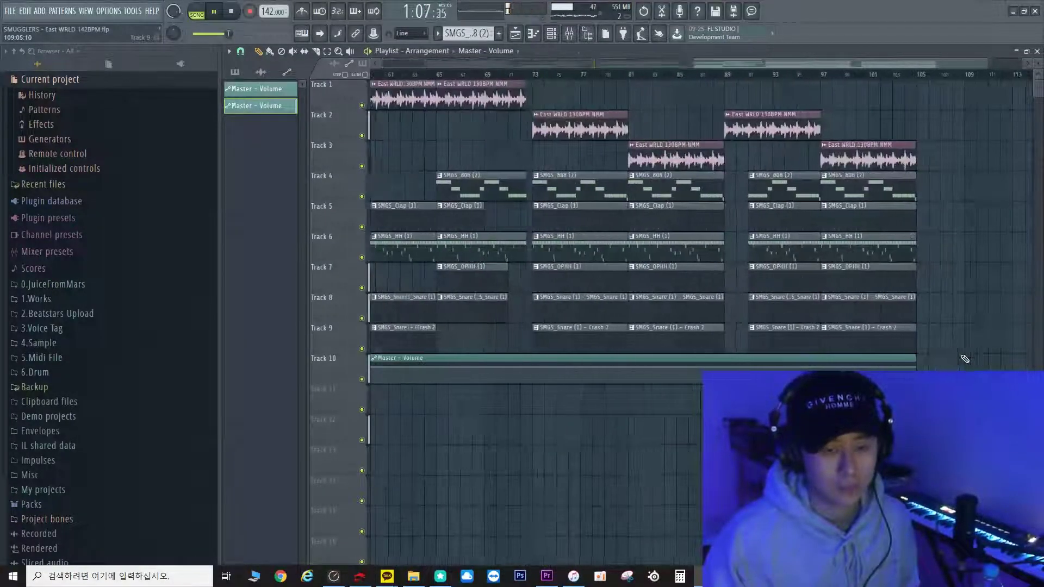
right_click(917, 358)
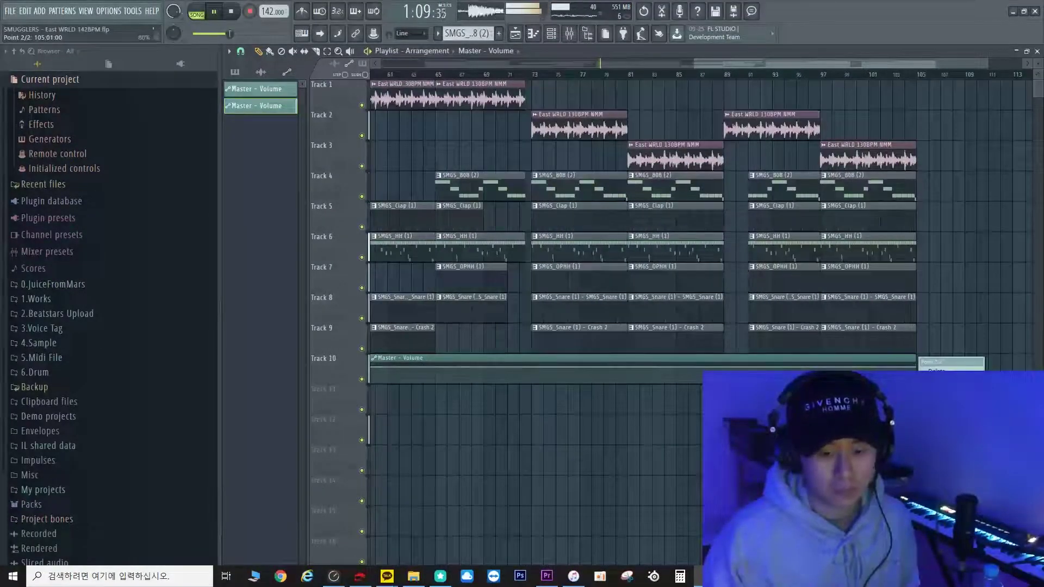
click(764, 519)
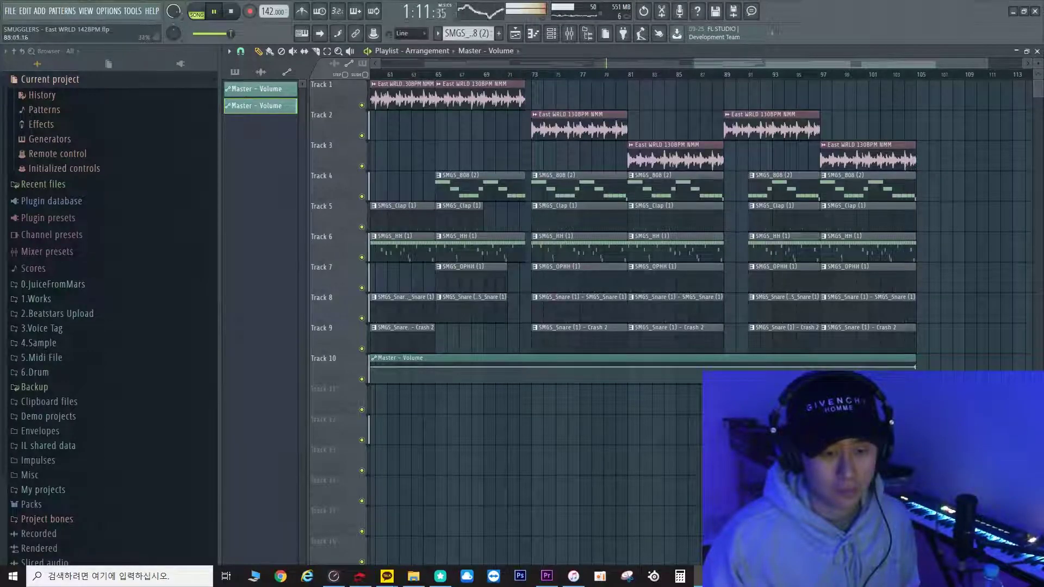
right_click(723, 376)
key(ctrl+z)
right_click(723, 374)
right_click(724, 374)
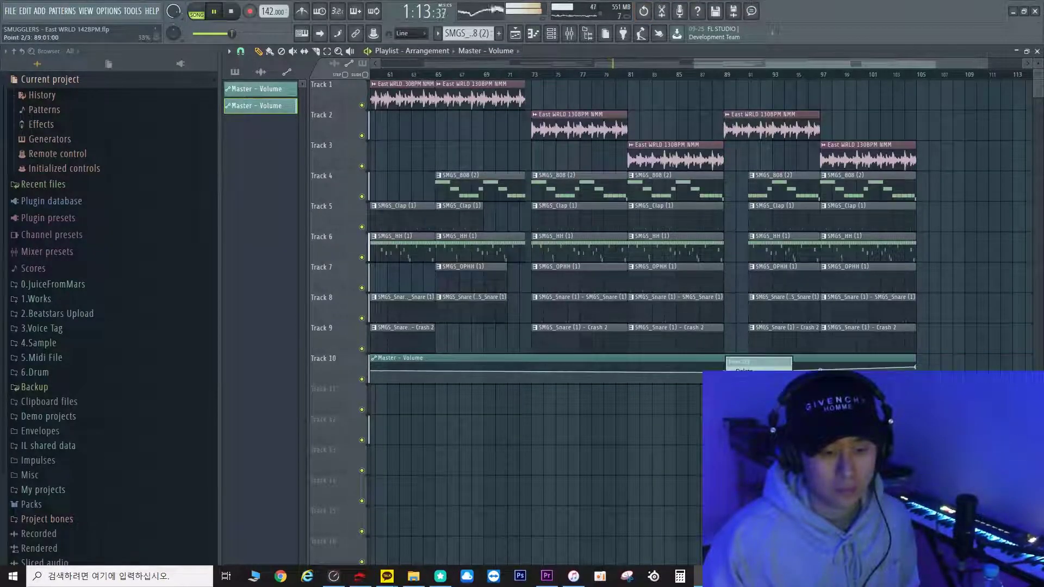
click(744, 372)
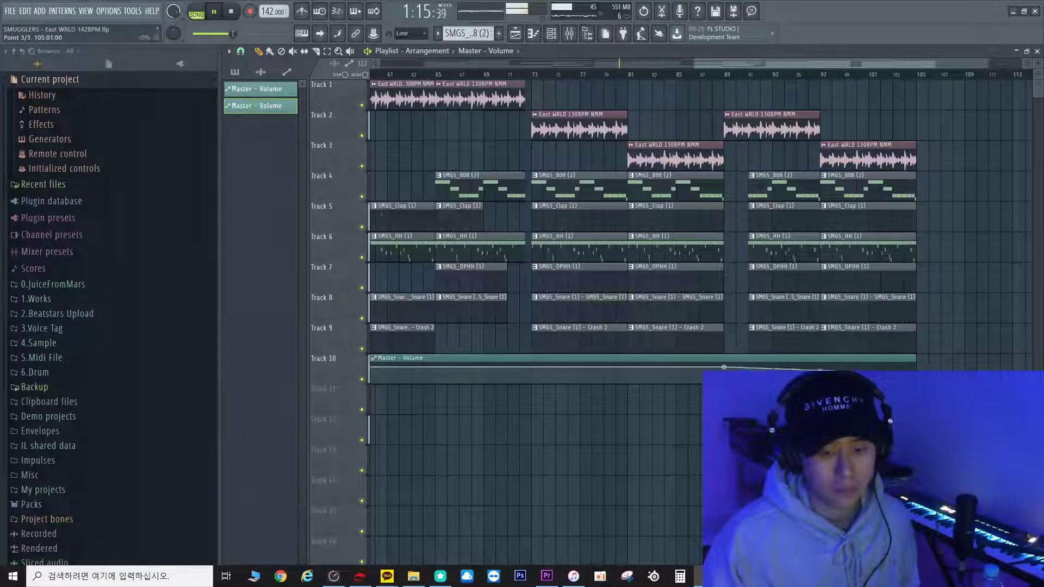
scroll(917, 429, down, 4)
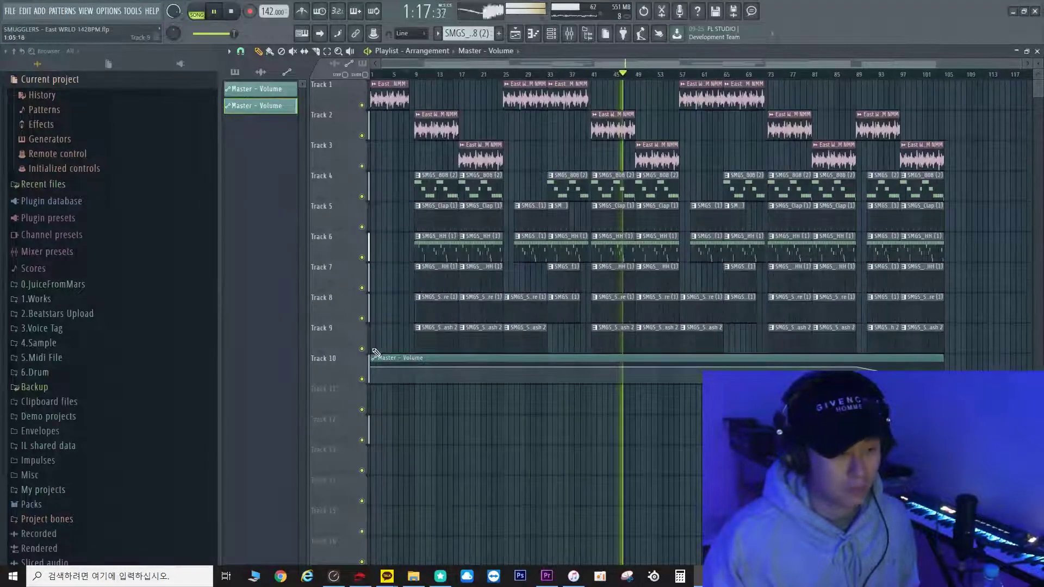
drag(376, 366, 376, 397)
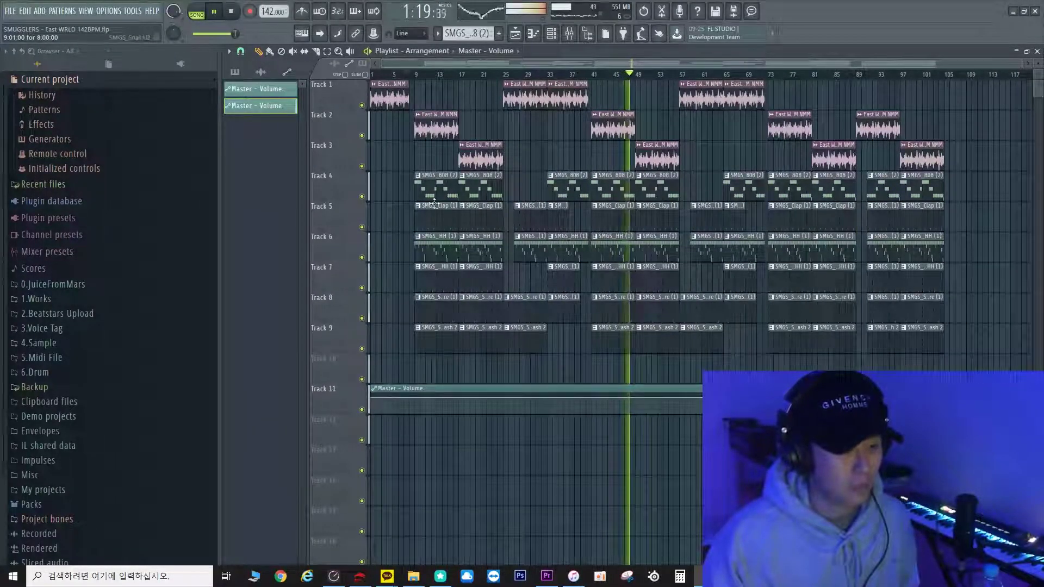
Step: Place the "Man _ Where the hell did you get this Smugglers" voice tag from the channel rack on Track 10 shortly after bar 7
click(551, 34)
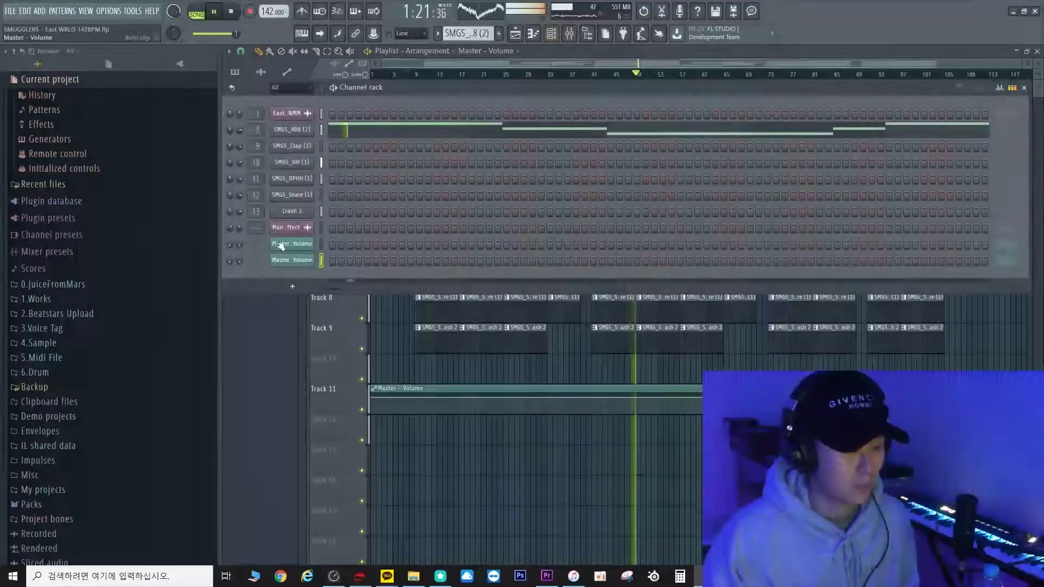
click(292, 229)
drag(496, 187, 840, 194)
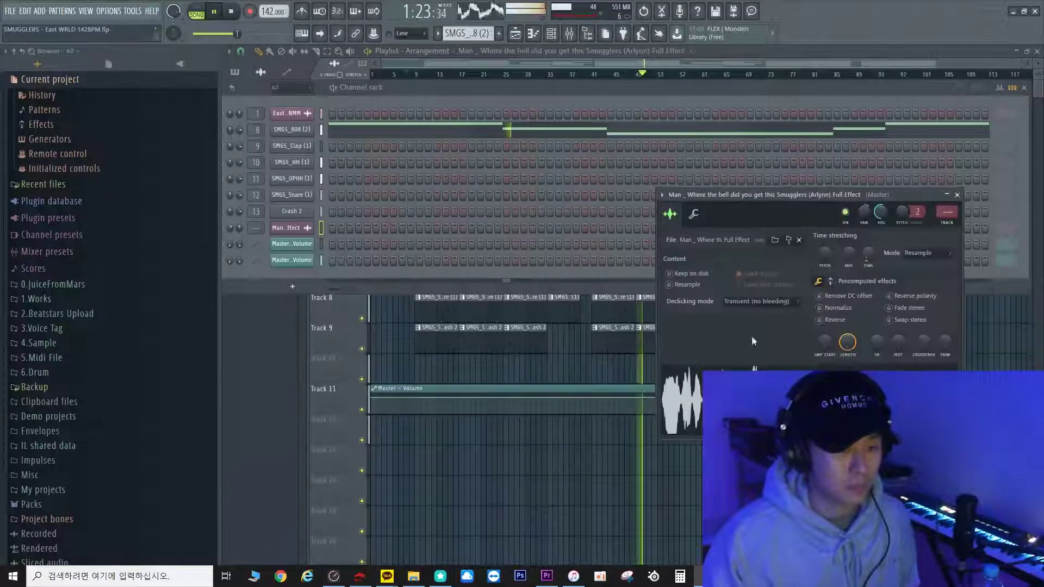
drag(691, 395, 488, 371)
scroll(401, 366, up, 7)
scroll(483, 364, up, 5)
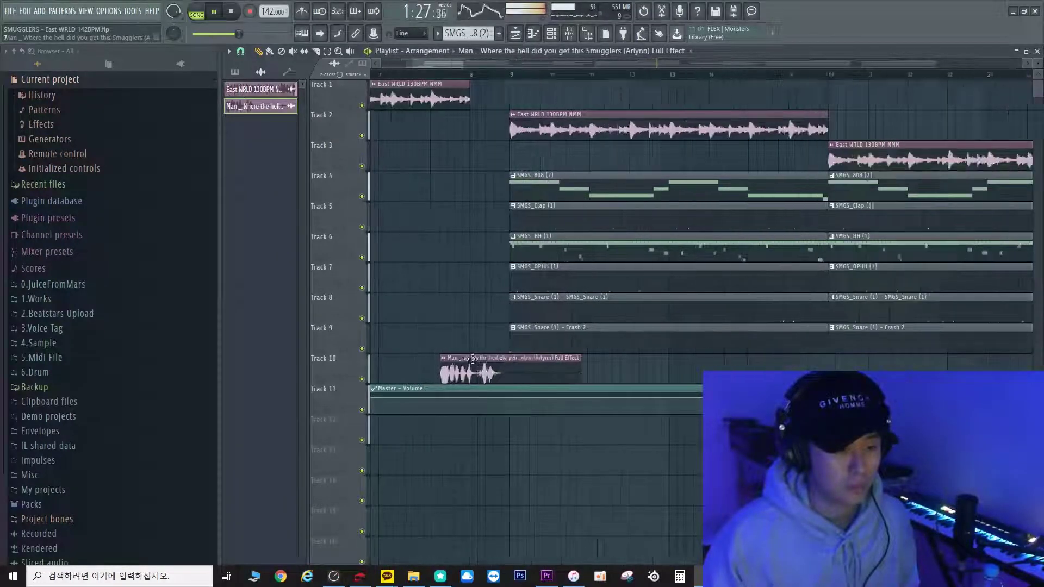
Step: Play the arrangement from about bar 4 to check the voice tag and the drum entry at bar 9
scroll(480, 354, down, 8)
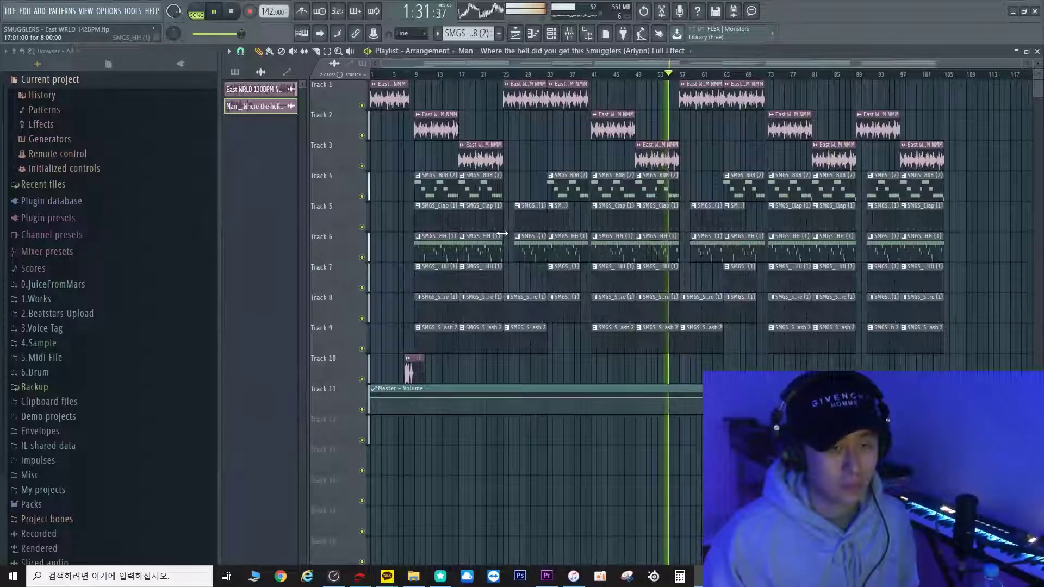
click(391, 75)
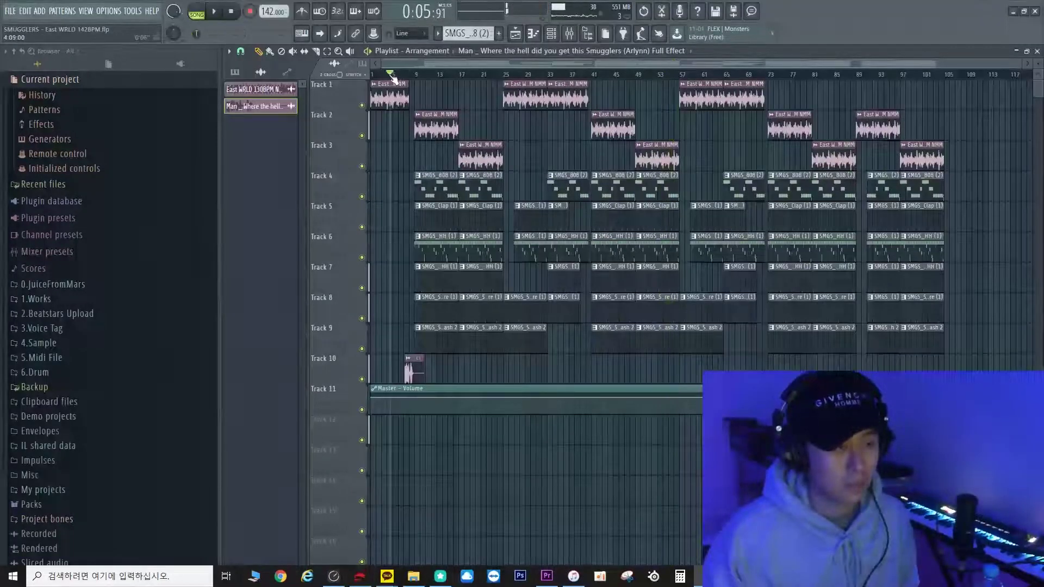
scroll(413, 238, up, 3)
scroll(412, 239, up, 4)
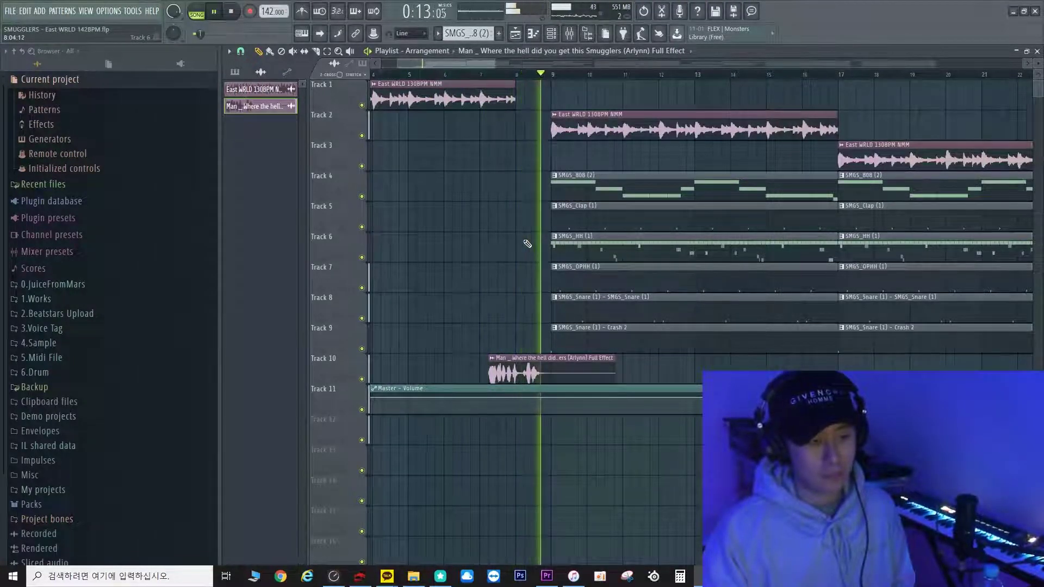
scroll(506, 233, down, 6)
scroll(498, 228, down, 2)
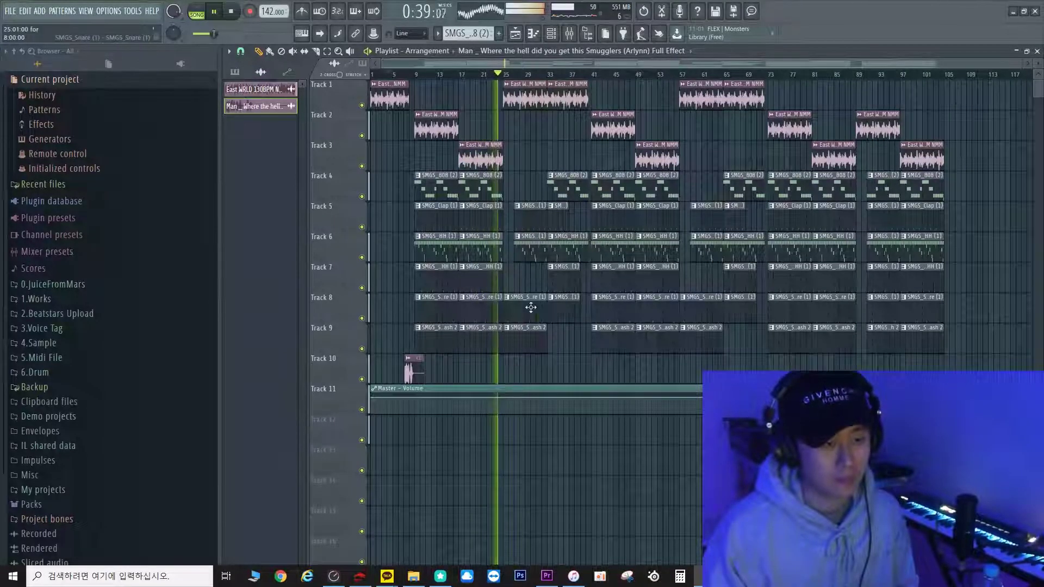
Step: Trim two bars off the start of the Track 8 snare clips at bars 25 and 57 so they begin at bars 27 and 59
scroll(527, 306, up, 3)
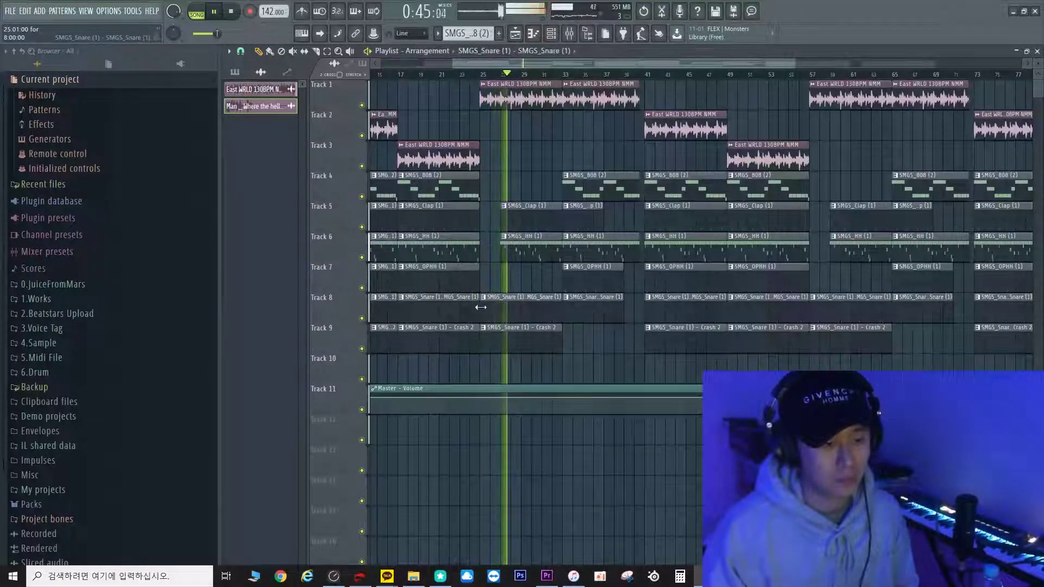
drag(481, 304, 501, 303)
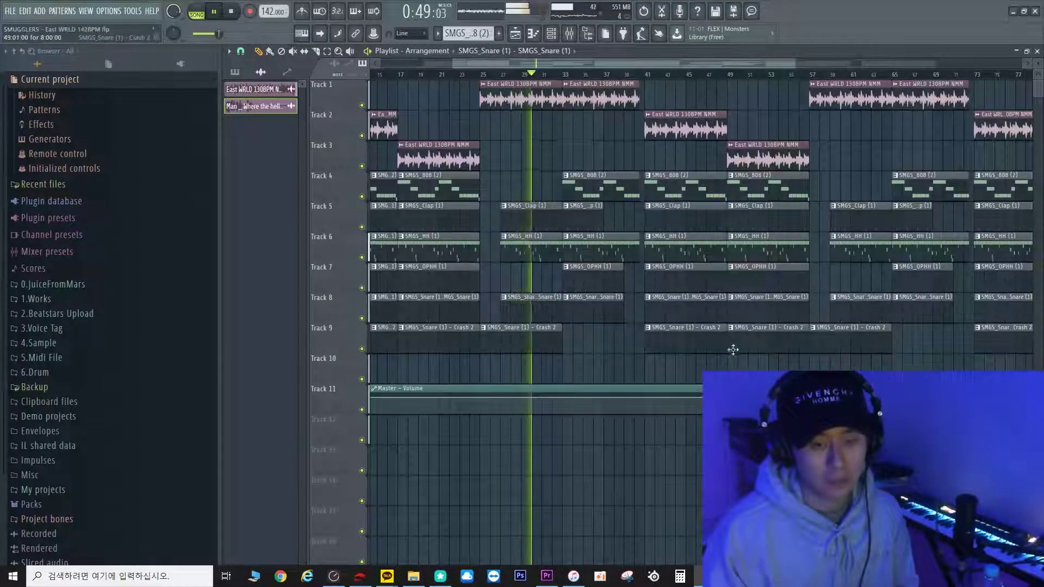
scroll(731, 350, down, 3)
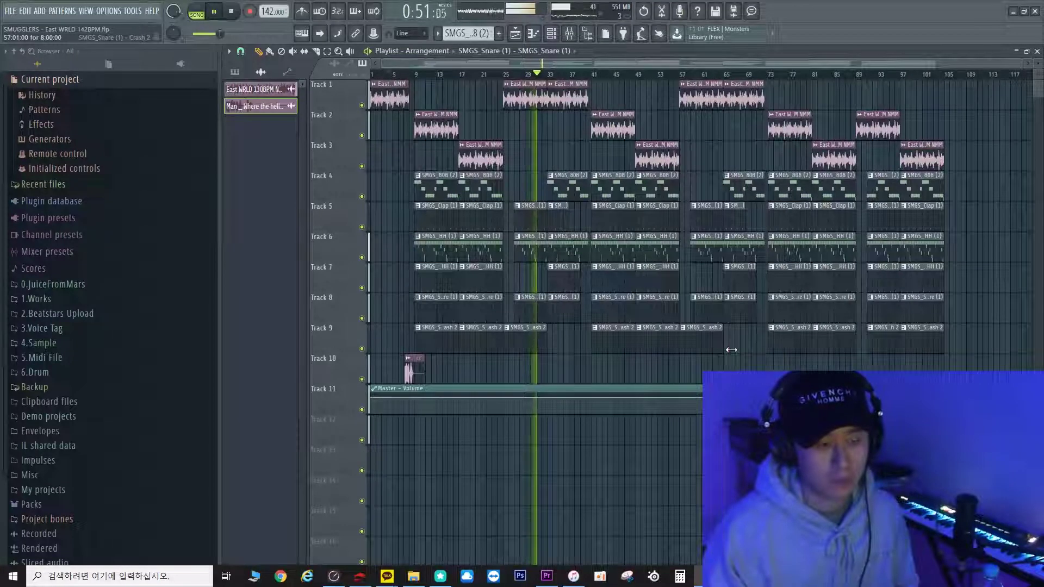
Step: Stop playback, replay the arrangement from about bar 4 to review the result, and stop it again
key(space)
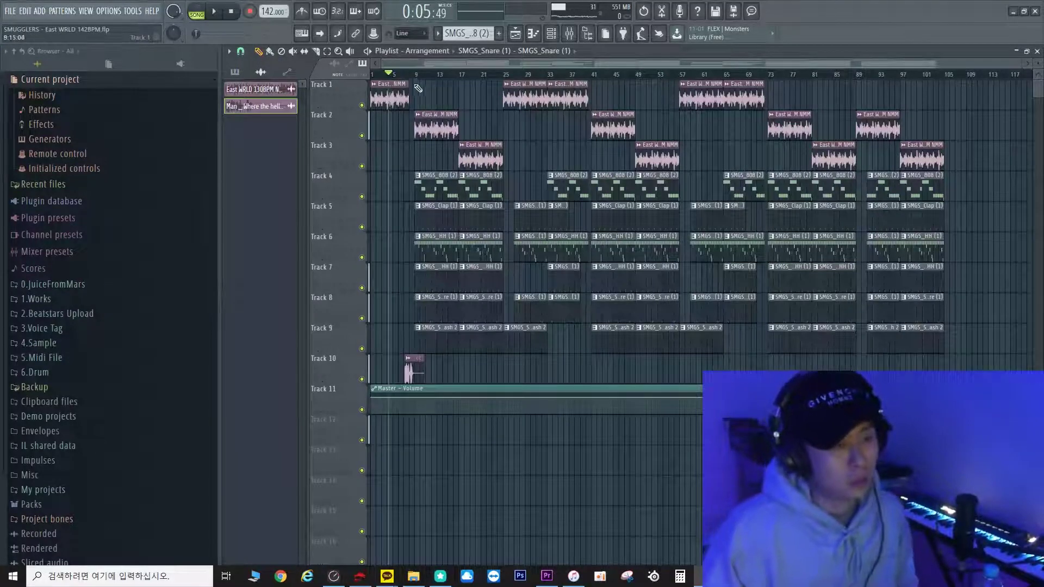
mouse_move(420, 82)
mouse_down()
mouse_move(517, 88)
mouse_move(480, 97)
mouse_move(511, 104)
mouse_up()
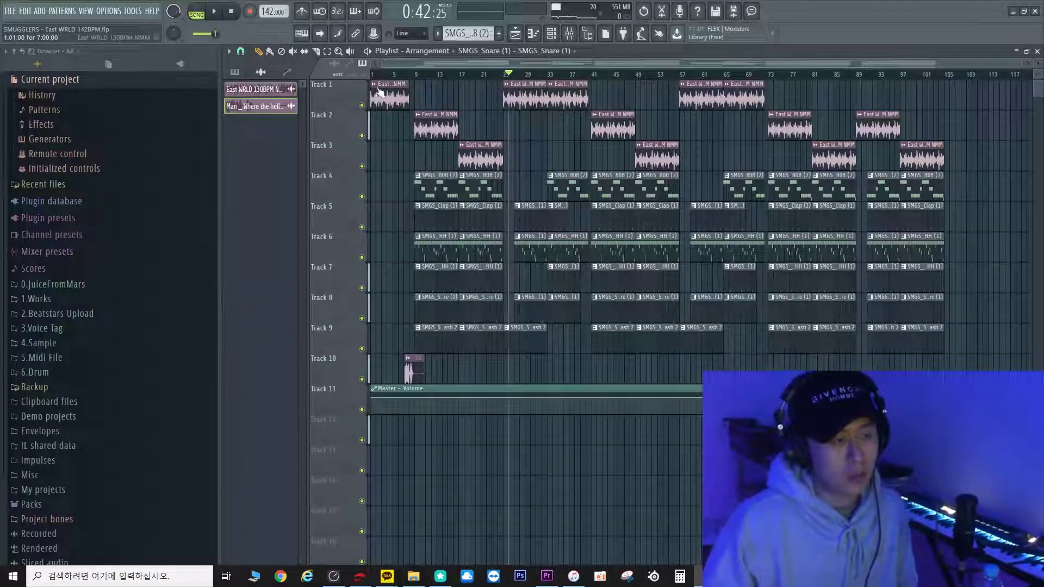
click(391, 74)
scroll(392, 76, up, 2)
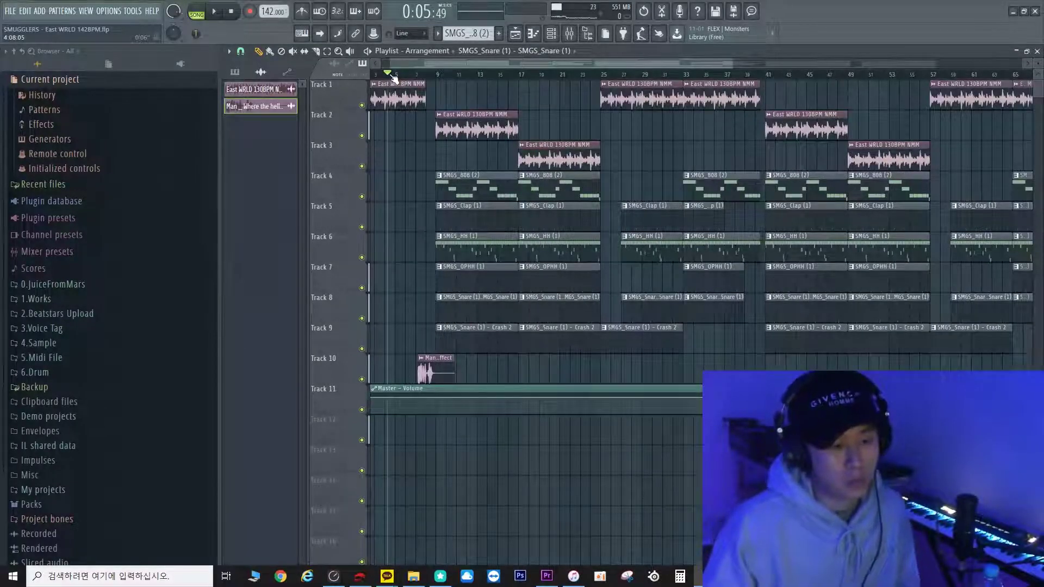
key(space)
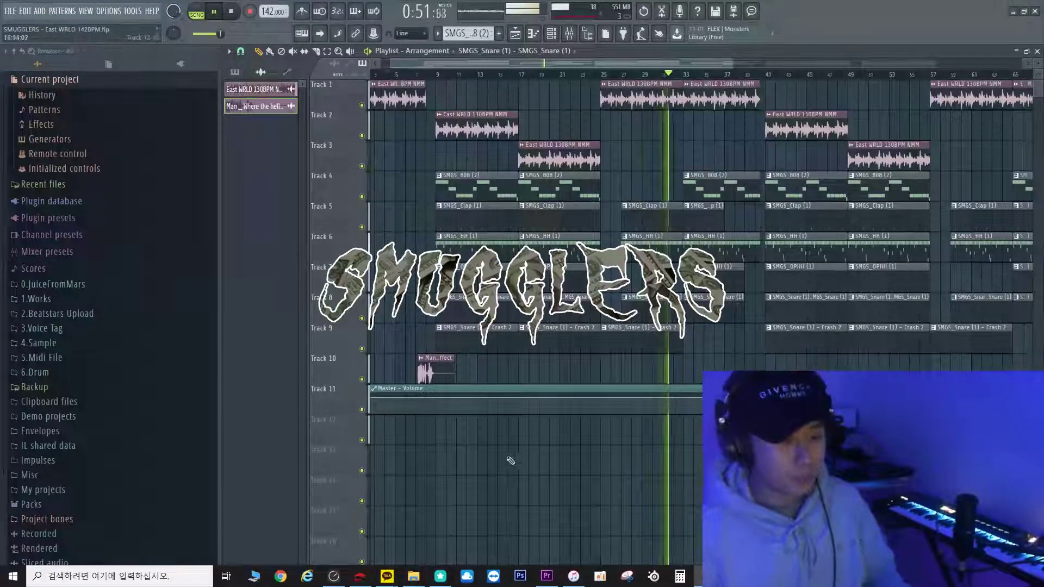
key(space)
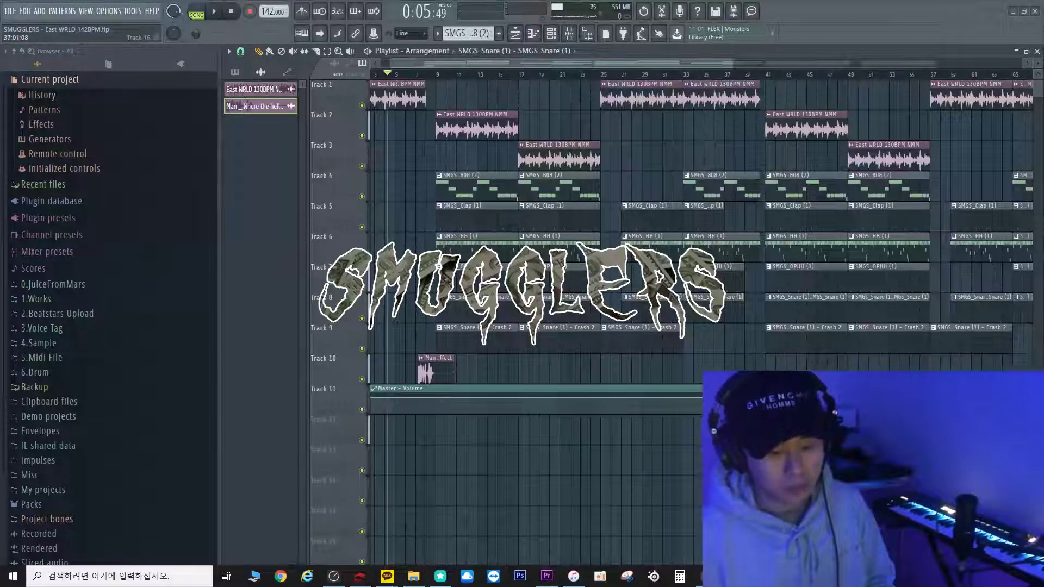